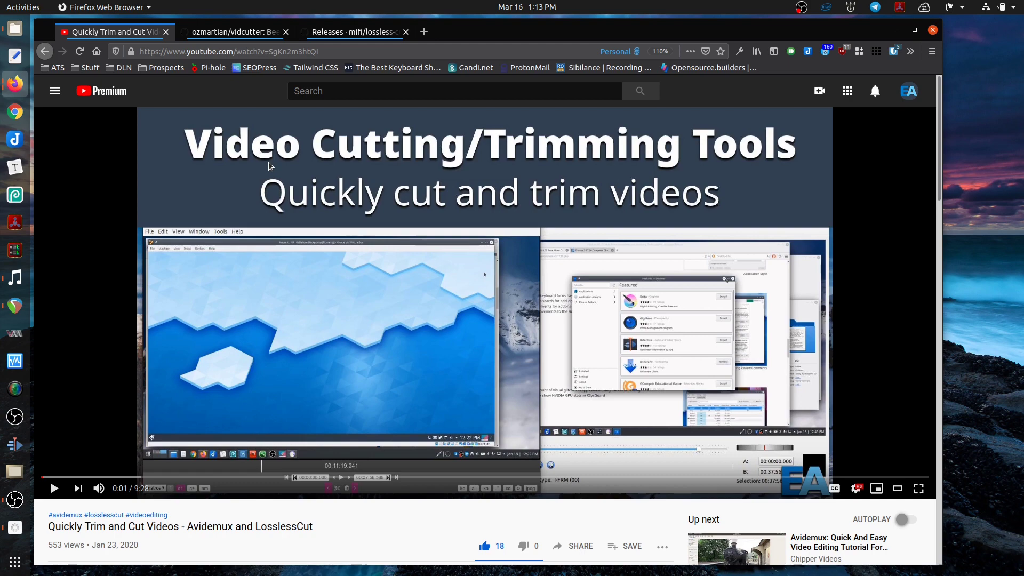
Switch from the YouTube video tab to the ozmartian/vidcutter GitHub tab.
{"action": "key", "text": "ctrl+Tab"}
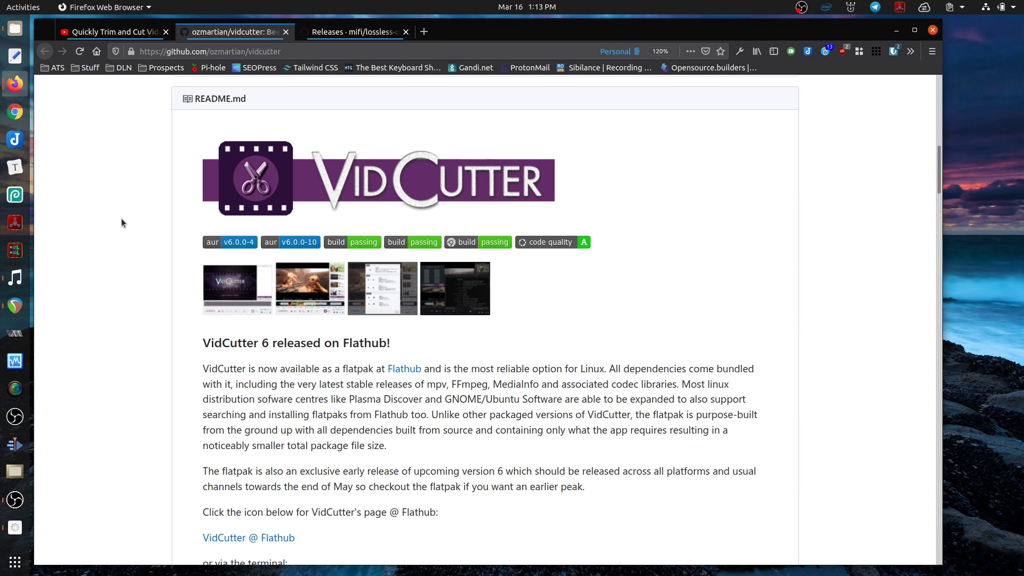
Scroll the VidCutter README and open the second screenshot, vidcutter-02.png, at full size.
{"action": "scroll", "coordinate": [133, 220], "scroll_direction": "down", "scroll_amount": 2}
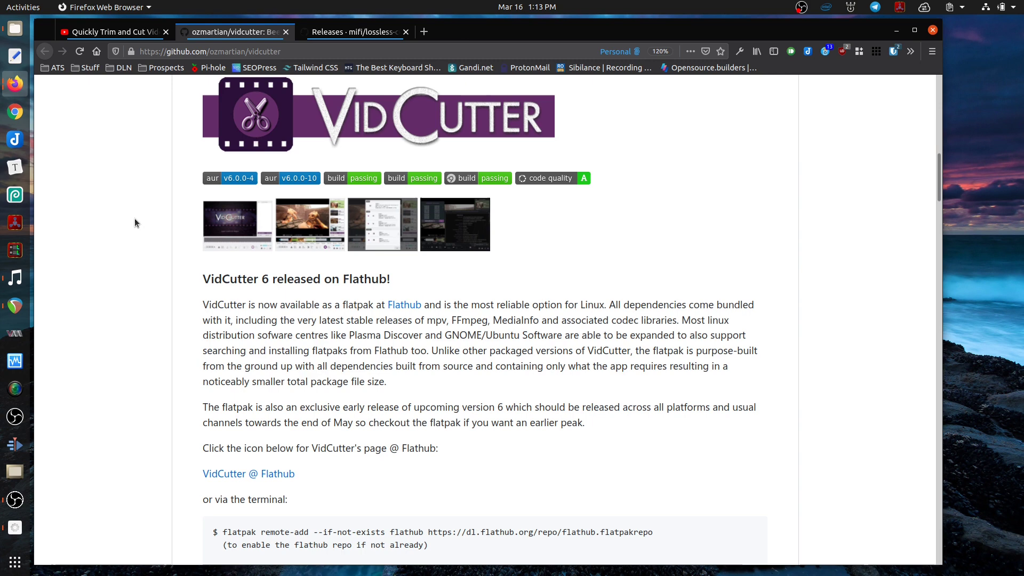
{"action": "left_click", "coordinate": [317, 227]}
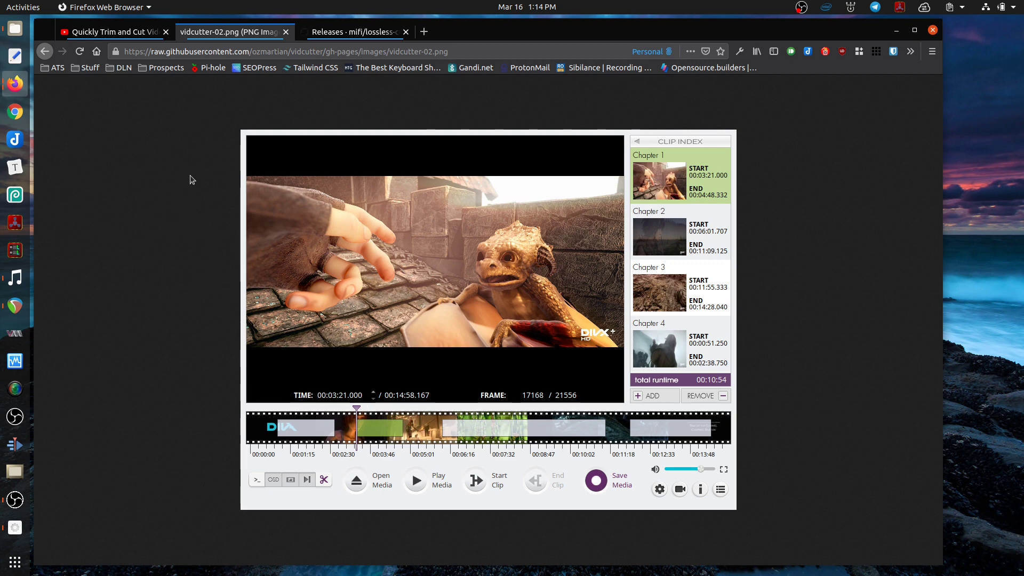
Switch to the LosslessCut releases page, briefly revisiting the trimming tutorial video.
{"action": "left_click", "coordinate": [341, 33]}
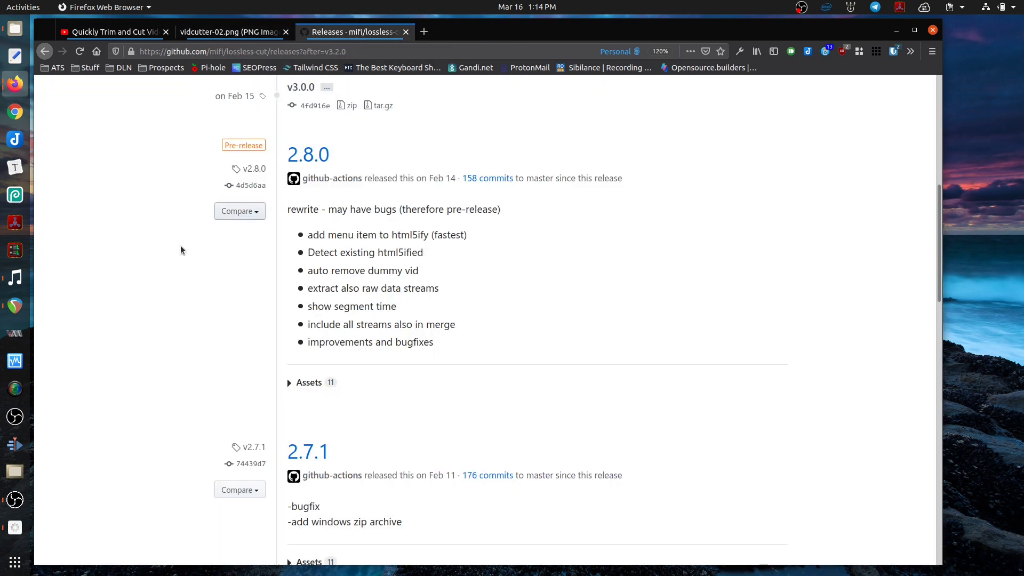
{"action": "left_click", "coordinate": [132, 33]}
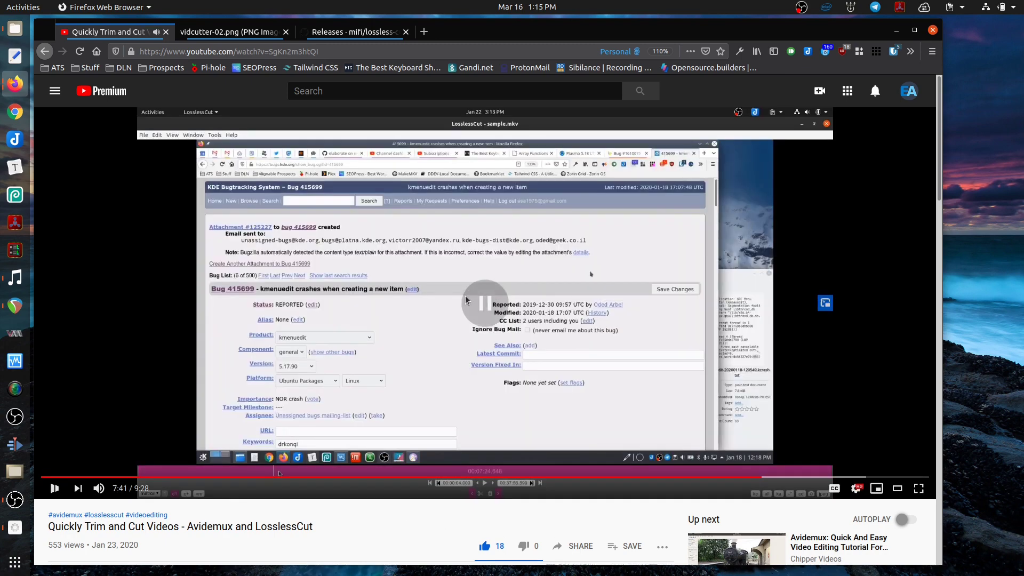
{"action": "left_click", "coordinate": [345, 30]}
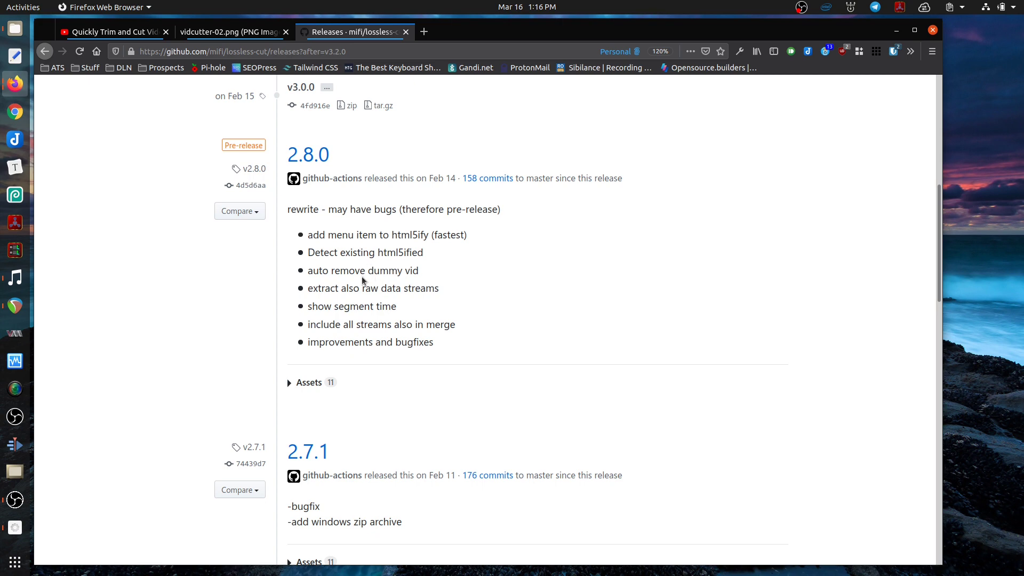
Scroll the releases list and step back to the previous page of releases.
{"action": "scroll", "coordinate": [362, 277], "scroll_direction": "up", "scroll_amount": 3}
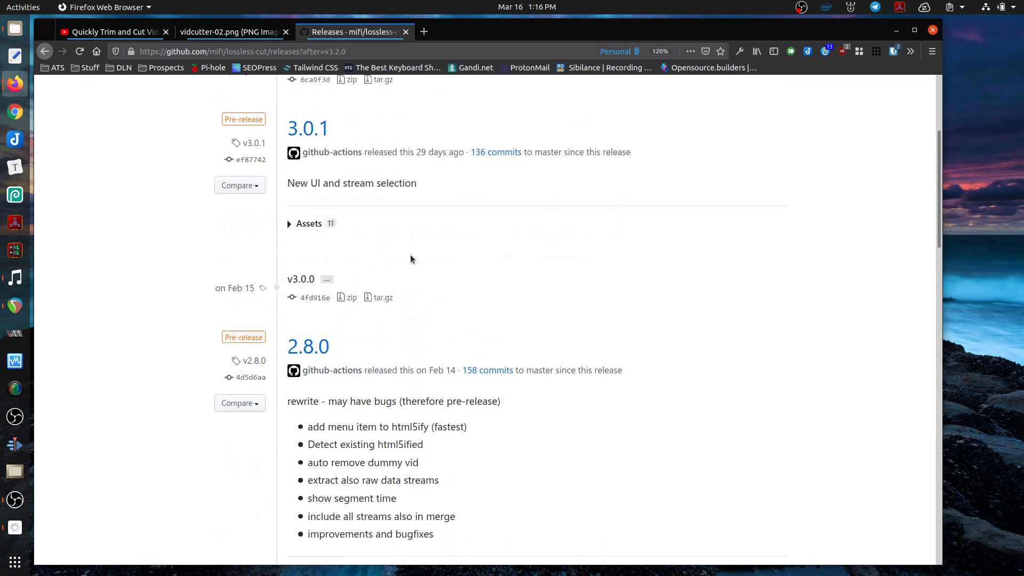
{"action": "scroll", "coordinate": [411, 254], "scroll_direction": "up", "scroll_amount": 4}
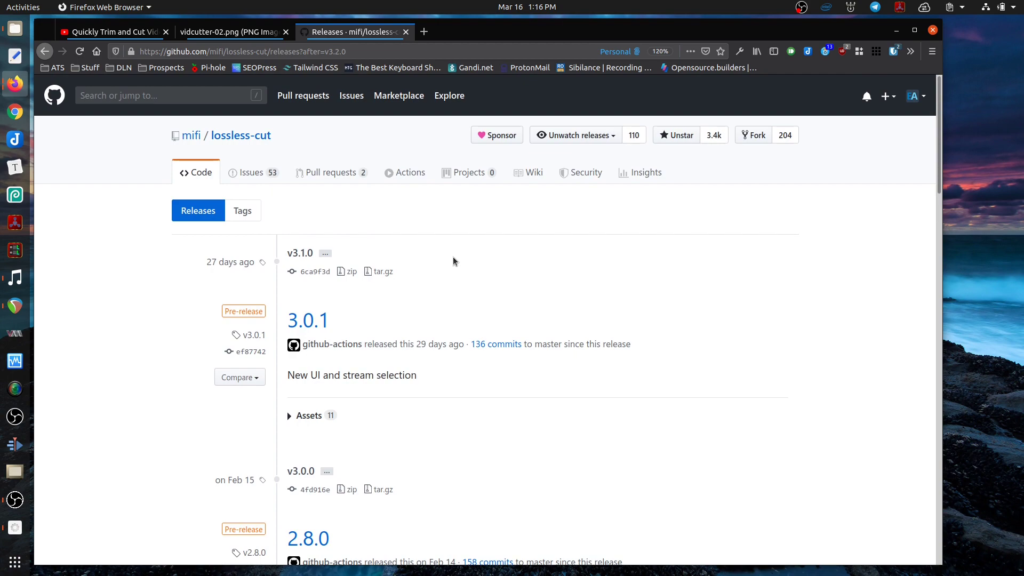
{"action": "scroll", "coordinate": [459, 254], "scroll_direction": "down", "scroll_amount": 18}
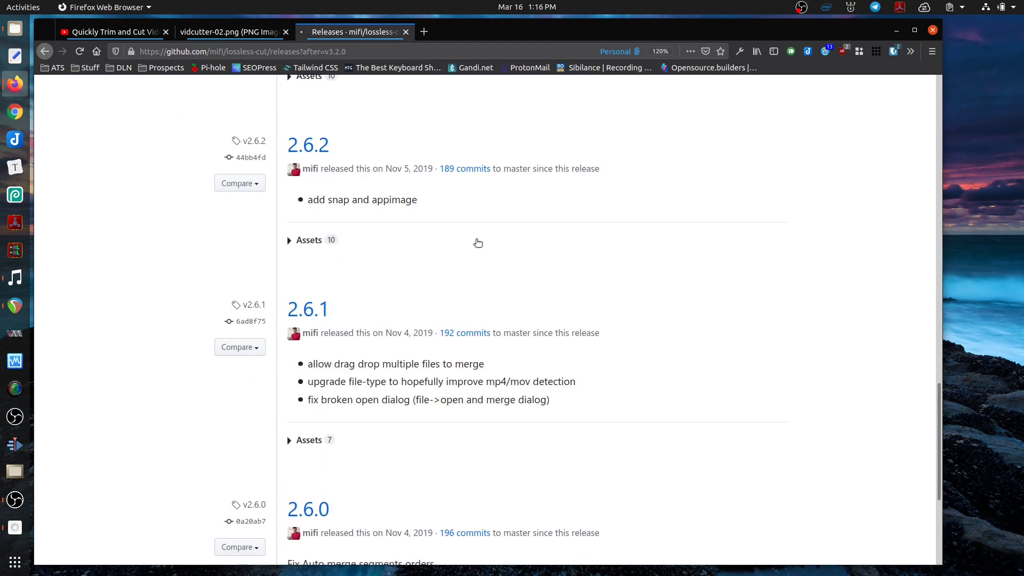
{"action": "key", "text": "alt+Left"}
{"action": "scroll", "coordinate": [462, 277], "scroll_direction": "up", "scroll_amount": 3}
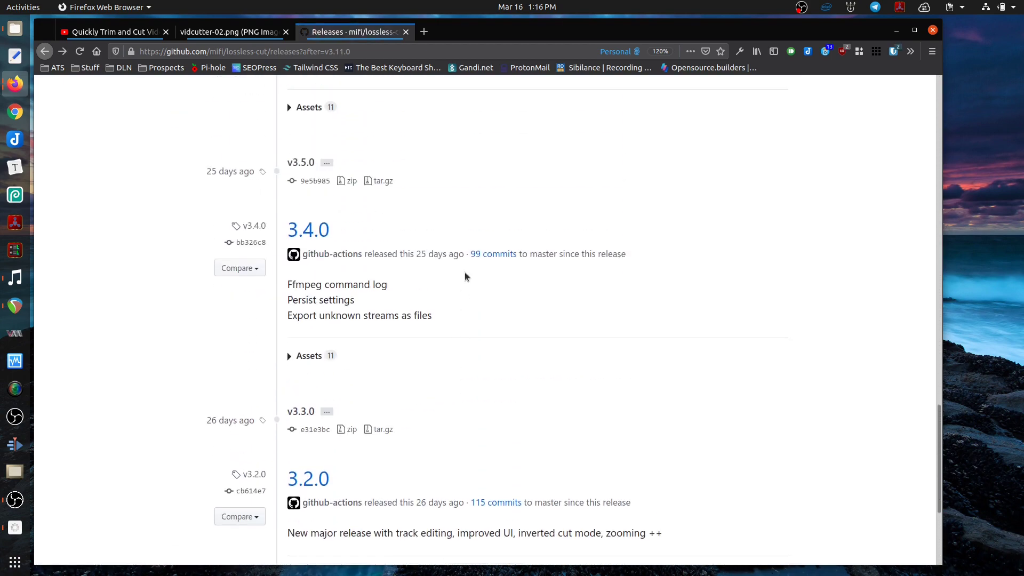
{"action": "scroll", "coordinate": [465, 271], "scroll_direction": "up", "scroll_amount": 3}
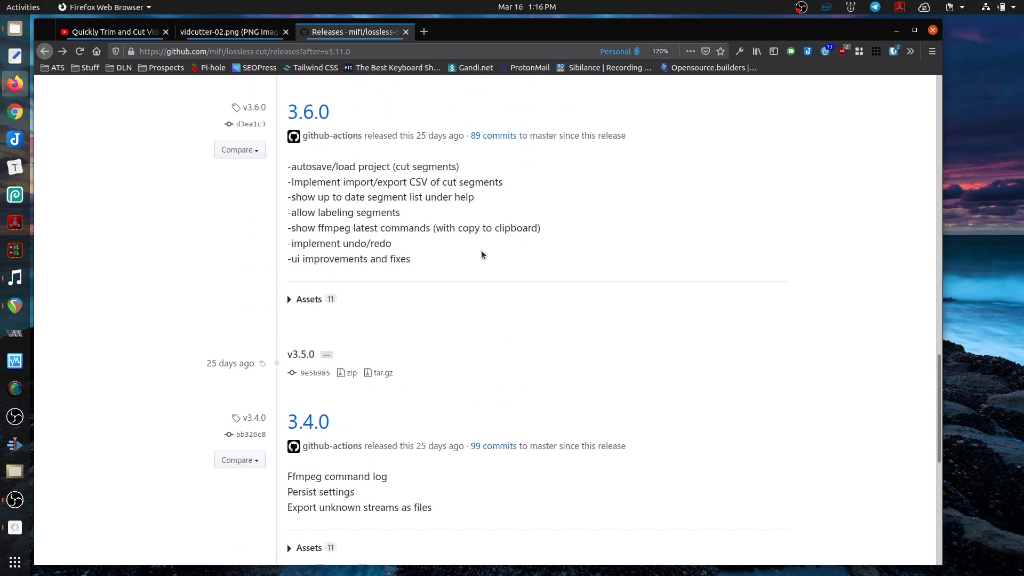
{"action": "scroll", "coordinate": [481, 255], "scroll_direction": "up", "scroll_amount": 10}
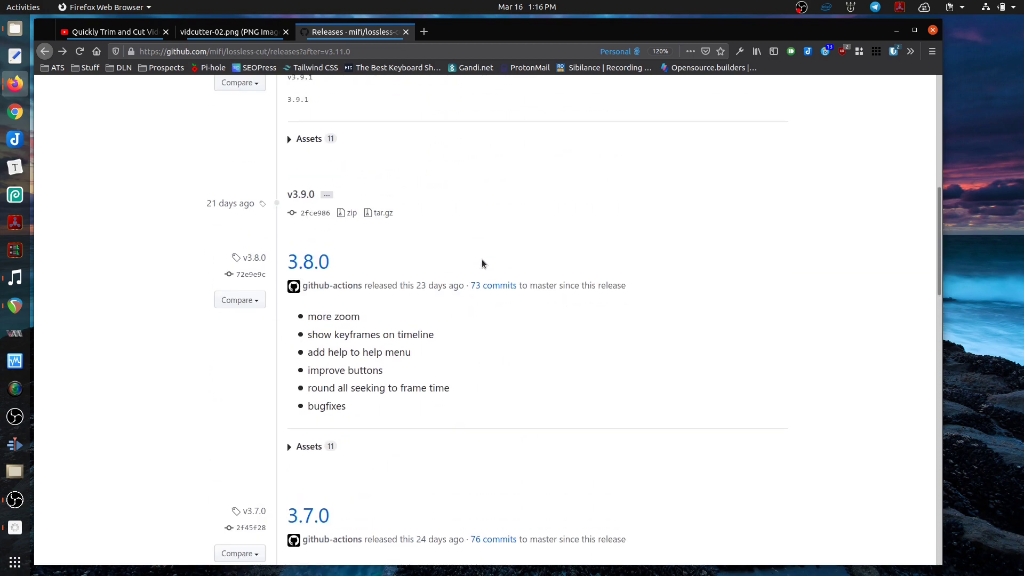
{"action": "scroll", "coordinate": [482, 256], "scroll_direction": "up", "scroll_amount": 9}
Return to the first releases page and scroll up to the newest 3.16.4 pre-release.
{"action": "key", "text": "alt+Left"}
{"action": "scroll", "coordinate": [474, 235], "scroll_direction": "up", "scroll_amount": 6}
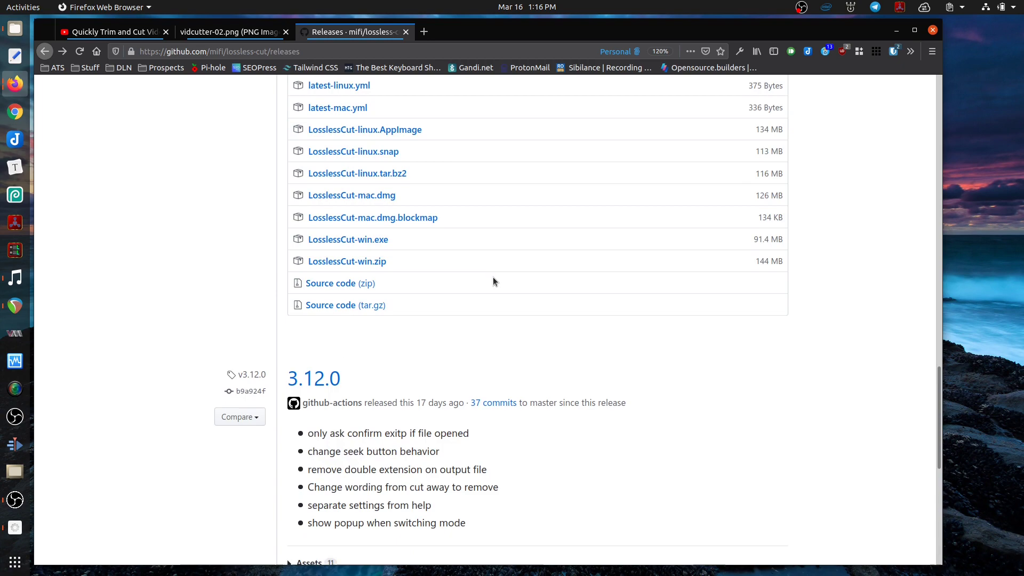
{"action": "scroll", "coordinate": [492, 274], "scroll_direction": "up", "scroll_amount": 8}
{"action": "scroll", "coordinate": [301, 301], "scroll_direction": "down", "scroll_amount": 2}
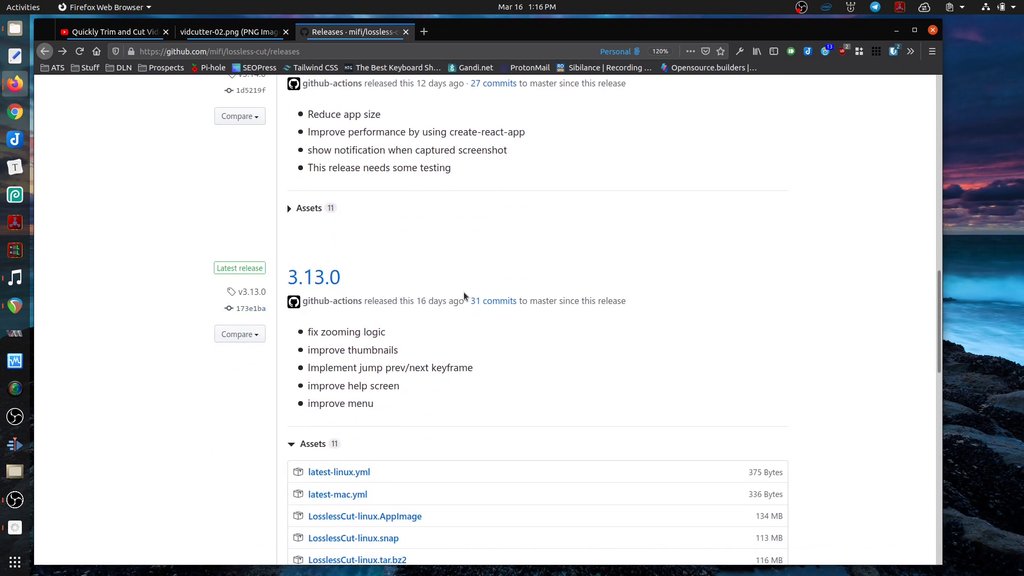
{"action": "scroll", "coordinate": [462, 297], "scroll_direction": "up", "scroll_amount": 5}
{"action": "scroll", "coordinate": [463, 294], "scroll_direction": "up", "scroll_amount": 7}
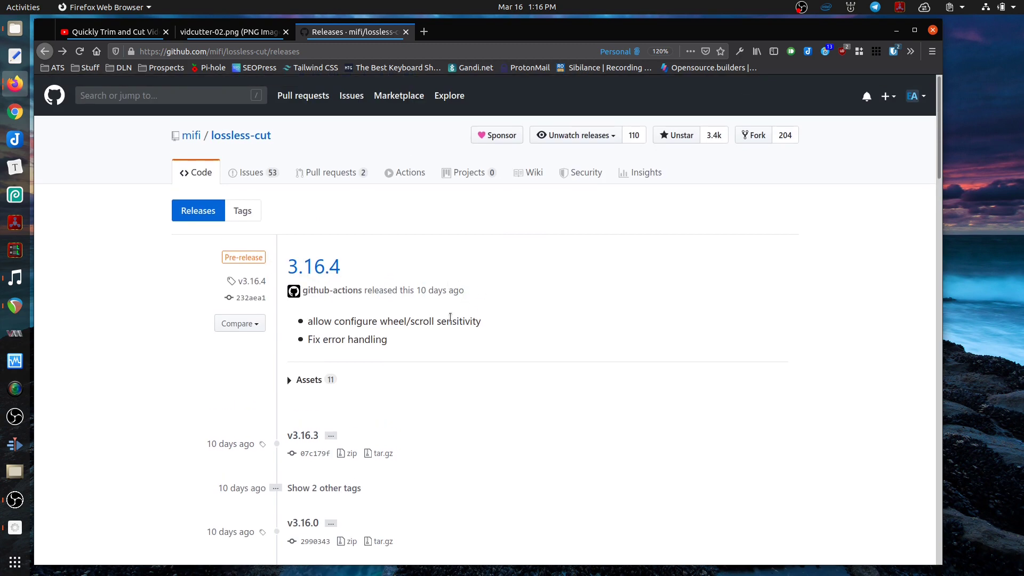
{"action": "scroll", "coordinate": [424, 345], "scroll_direction": "down", "scroll_amount": 1}
{"action": "scroll", "coordinate": [424, 347], "scroll_direction": "down", "scroll_amount": 5}
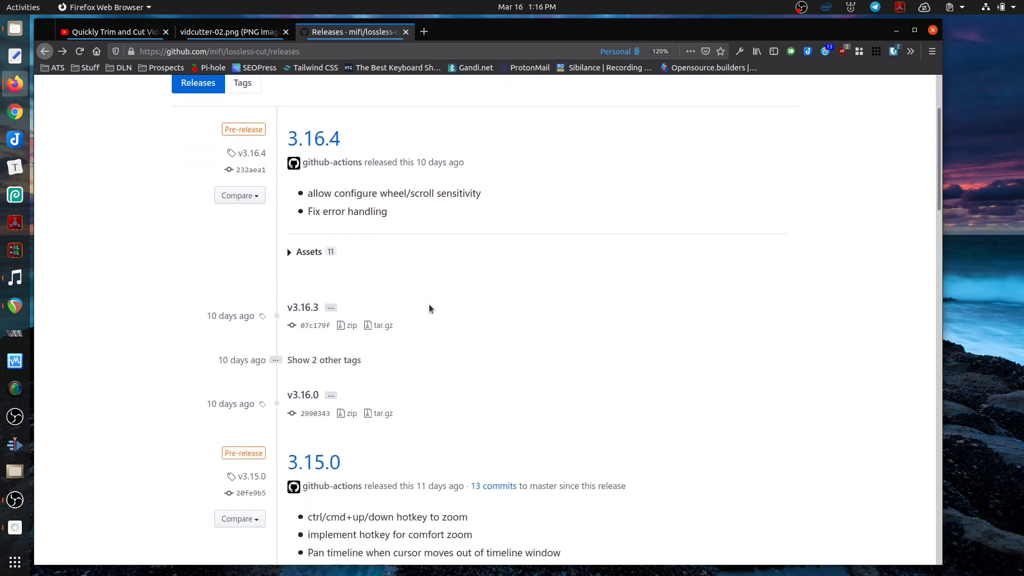
{"action": "scroll", "coordinate": [416, 298], "scroll_direction": "down", "scroll_amount": 1}
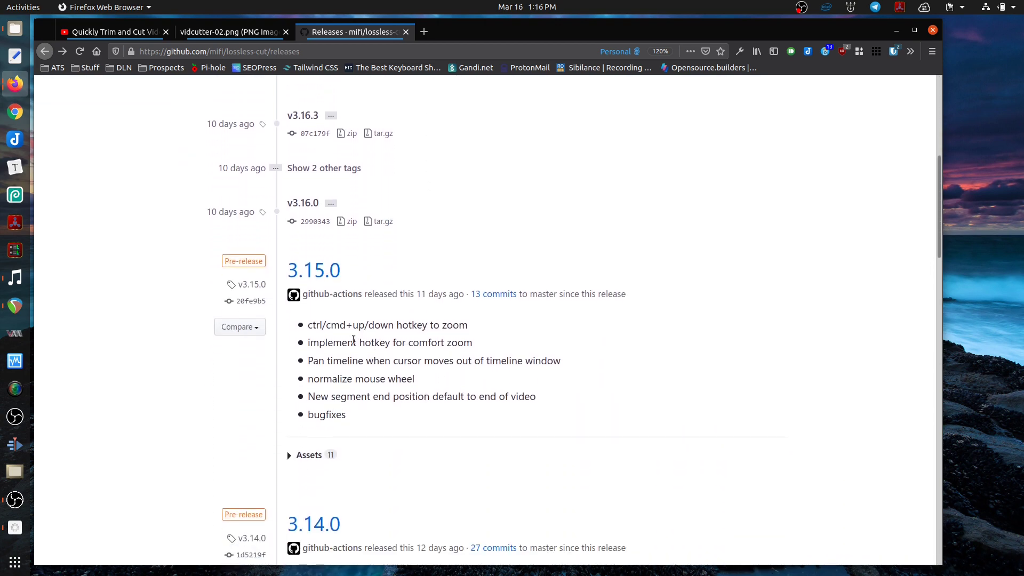
{"action": "scroll", "coordinate": [401, 373], "scroll_direction": "down", "scroll_amount": 8}
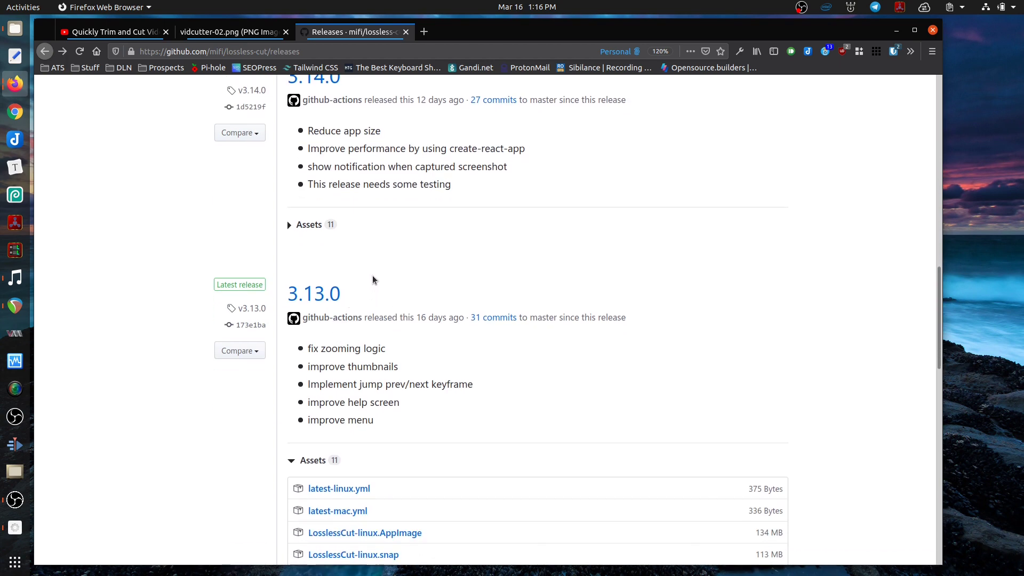
{"action": "scroll", "coordinate": [401, 292], "scroll_direction": "up", "scroll_amount": 6}
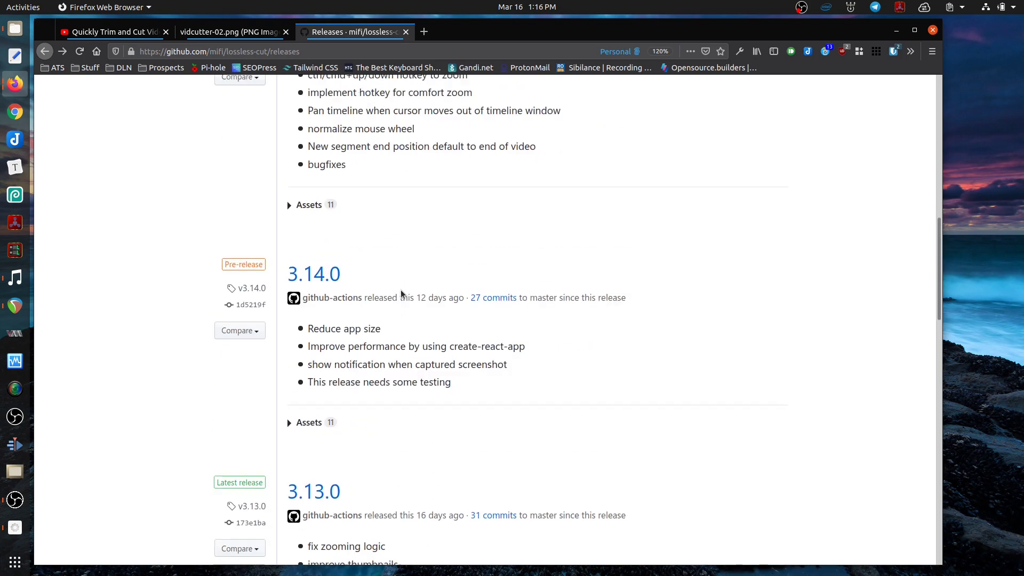
{"action": "scroll", "coordinate": [404, 284], "scroll_direction": "up", "scroll_amount": 8}
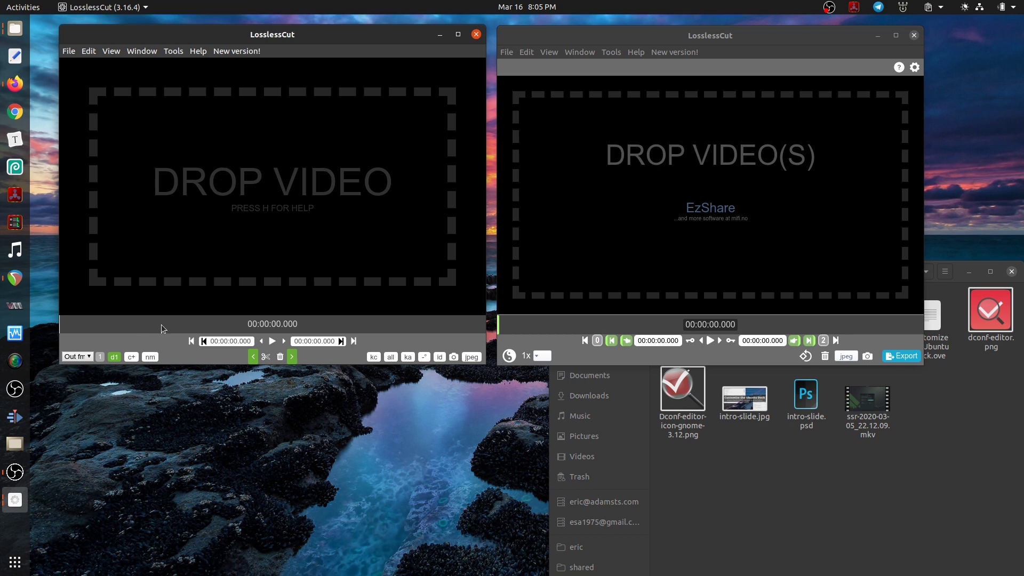
Bring the Files window with the screen recordings in front of LosslessCut 3.16.4.
{"action": "left_click", "coordinate": [765, 509]}
Load ssr-2020-03-05_22.12.09.mkv and mark cuts ending at 02:00.563 and spanning 03:38.591–05:48.169.
{"action": "left_click_drag", "start_coordinate": [868, 403], "coordinate": [387, 203]}
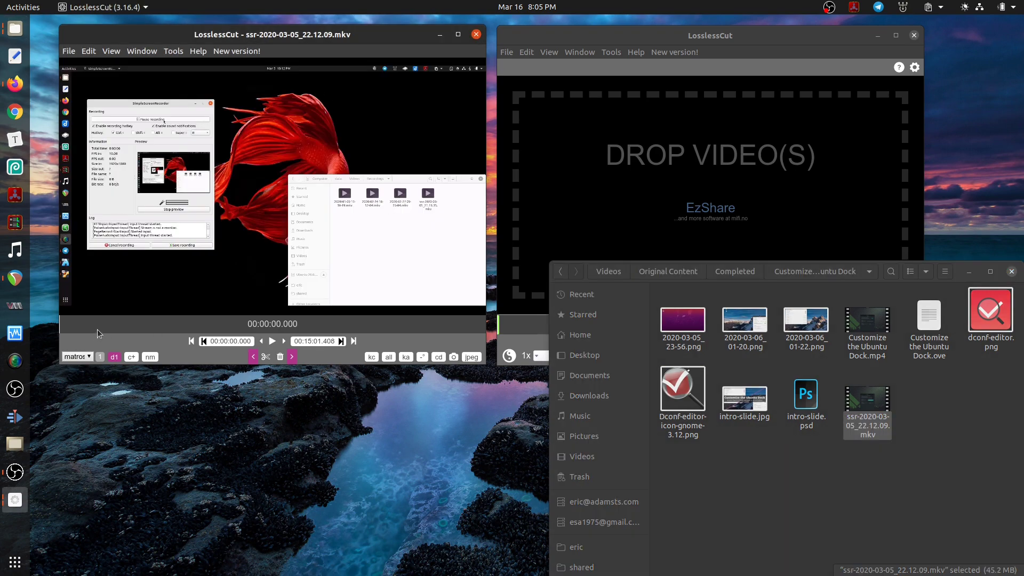
{"action": "left_click", "coordinate": [117, 325]}
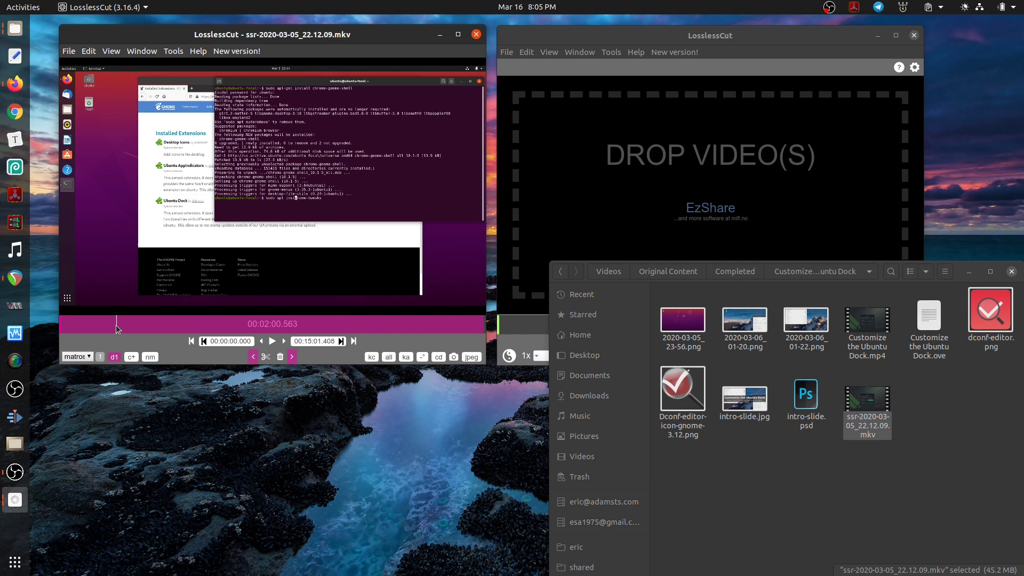
{"action": "key", "text": "o"}
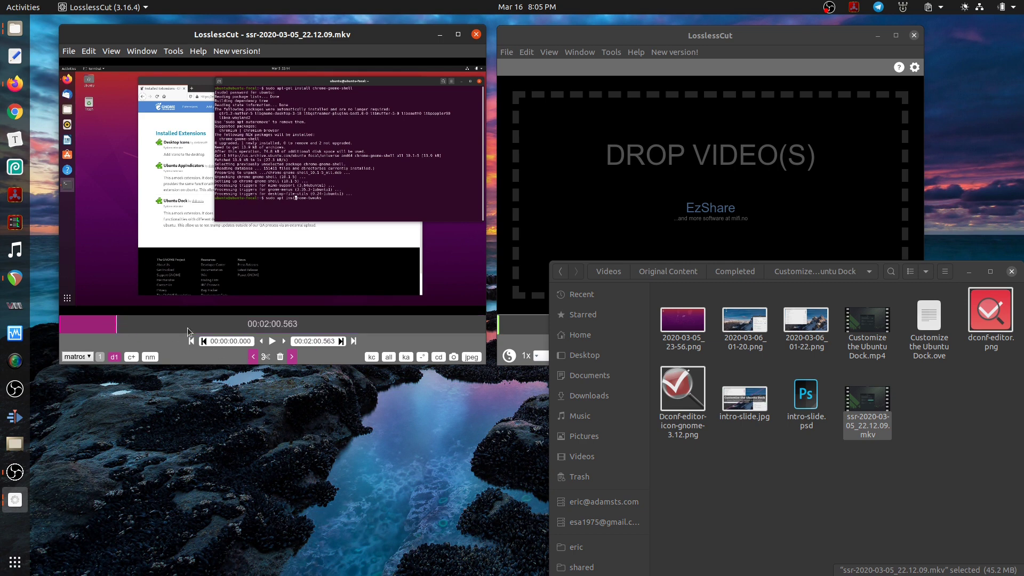
{"action": "left_click", "coordinate": [162, 324]}
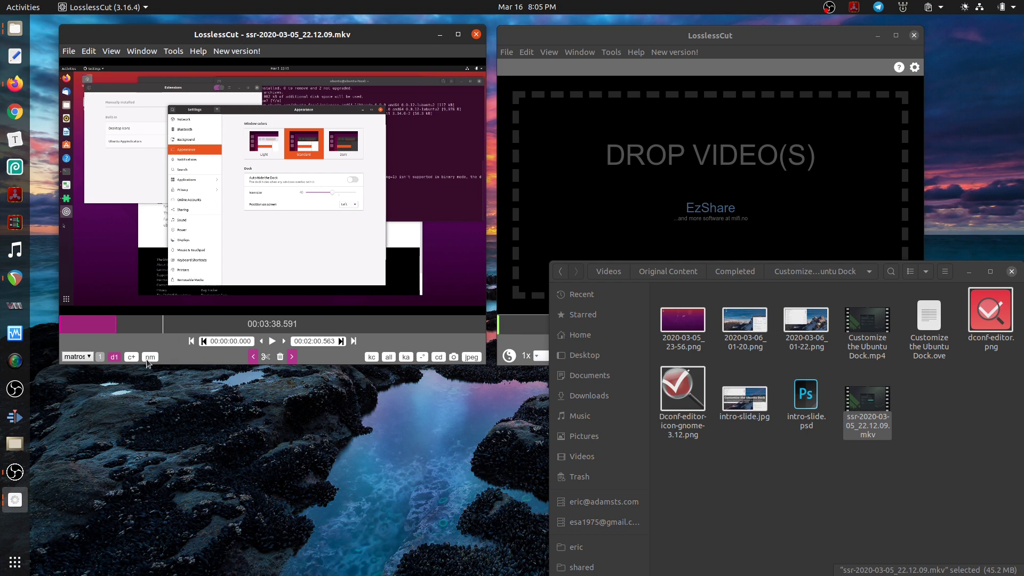
{"action": "left_click", "coordinate": [130, 357]}
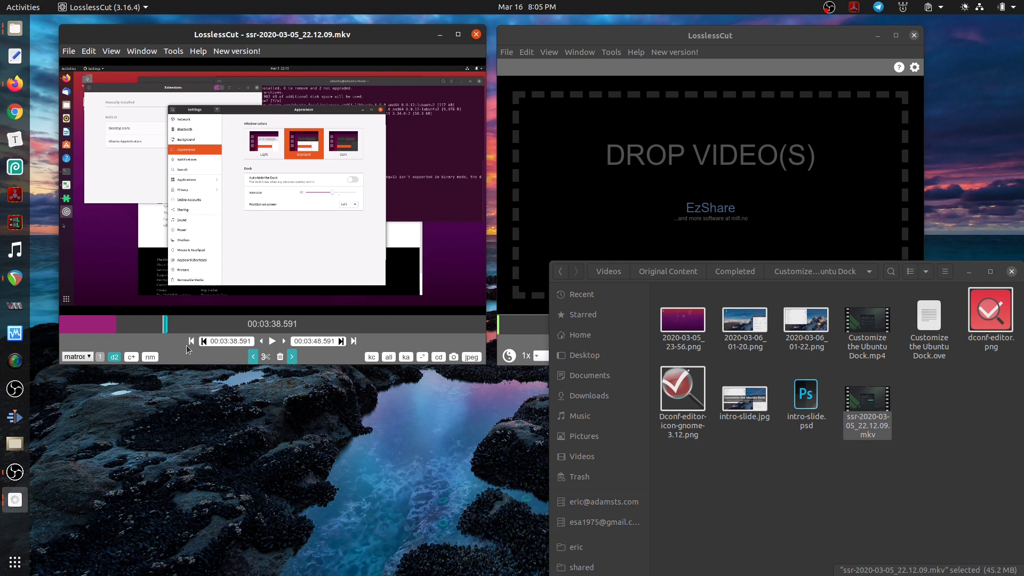
{"action": "left_click", "coordinate": [224, 326]}
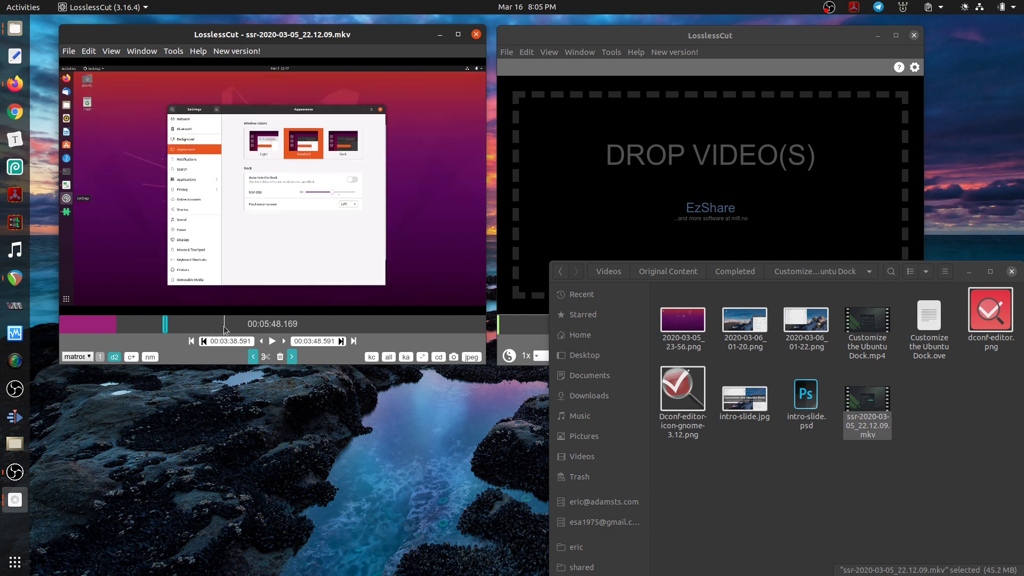
{"action": "key", "text": "o"}
Mark a third cut from 00:08:41.690 to 00:10:41.127.
{"action": "left_click", "coordinate": [308, 326]}
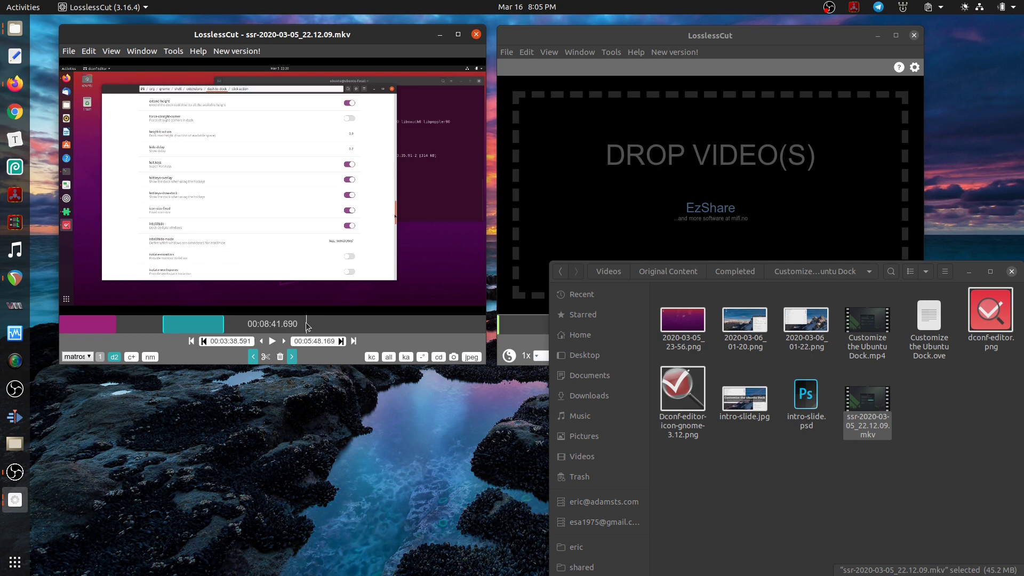
{"action": "left_click", "coordinate": [131, 357]}
{"action": "left_click", "coordinate": [363, 328]}
{"action": "key", "text": "o"}
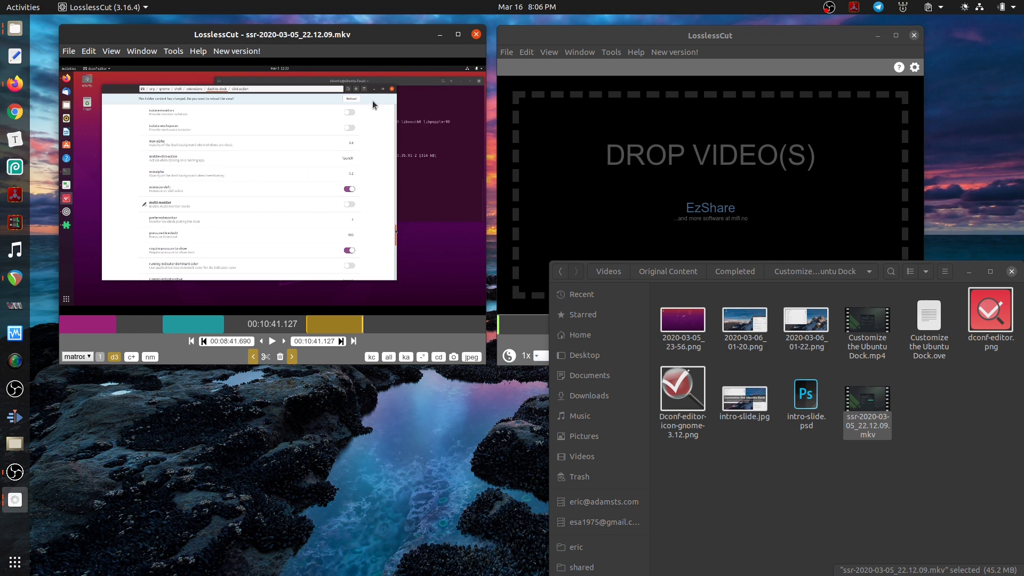
Open and dismiss the File menu, then close the older LosslessCut window.
{"action": "left_click", "coordinate": [69, 52]}
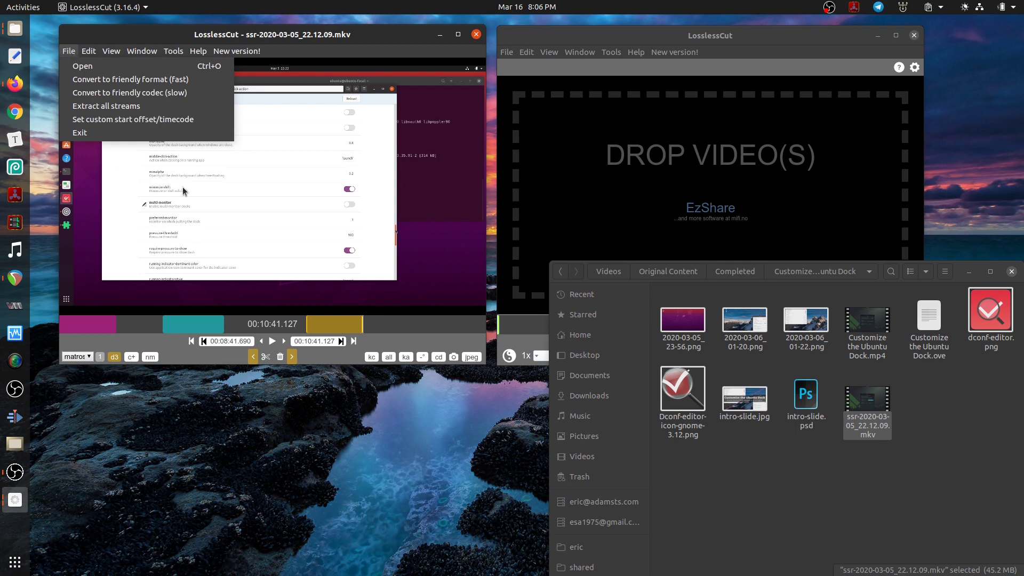
{"action": "left_click", "coordinate": [202, 176]}
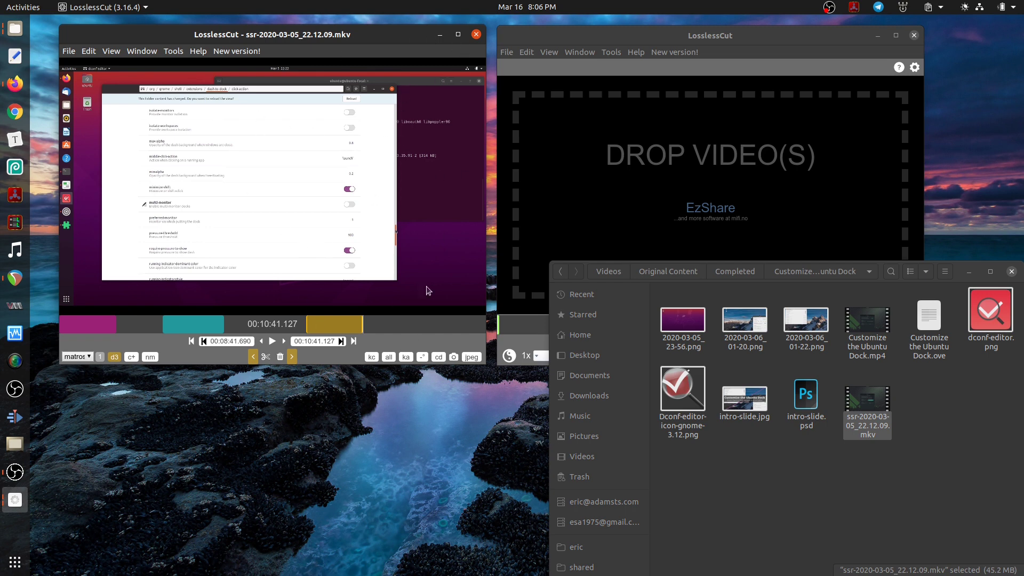
{"action": "left_click", "coordinate": [477, 35]}
Move the empty LosslessCut window to the left beside Files, briefly checking Settings.
{"action": "left_click", "coordinate": [819, 488]}
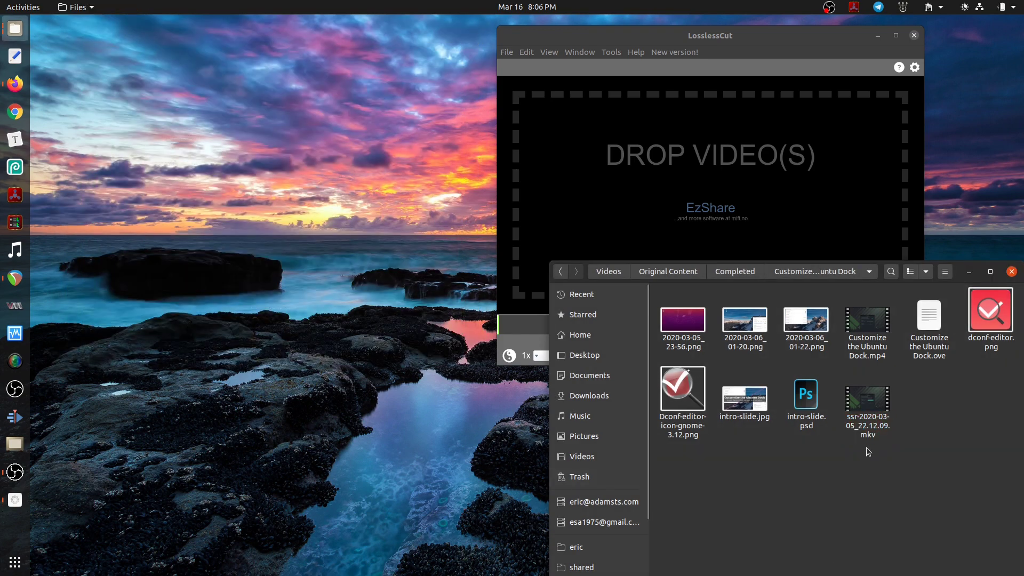
{"action": "left_click_drag", "start_coordinate": [701, 35], "coordinate": [256, 45]}
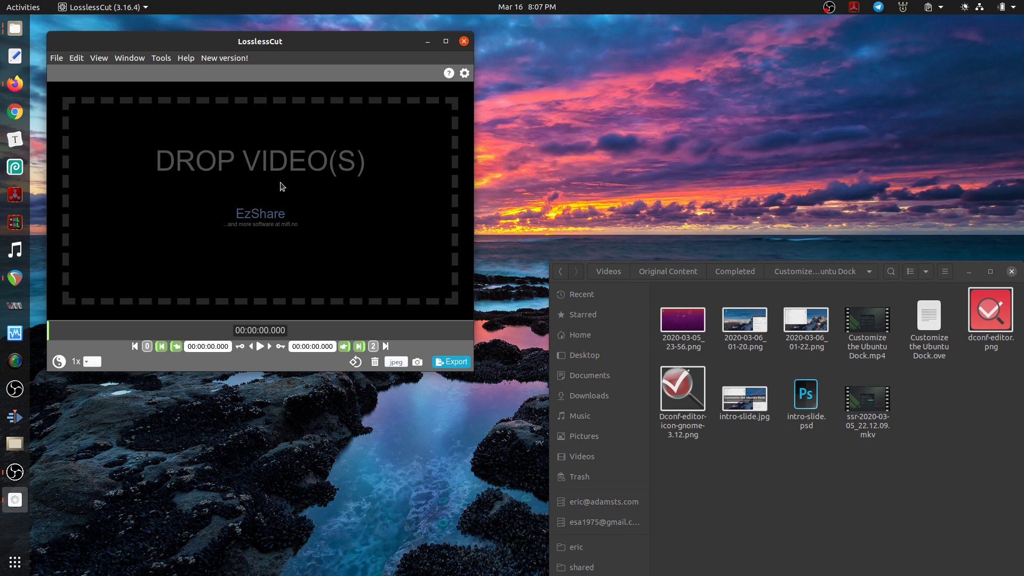
{"action": "left_click", "coordinate": [464, 73]}
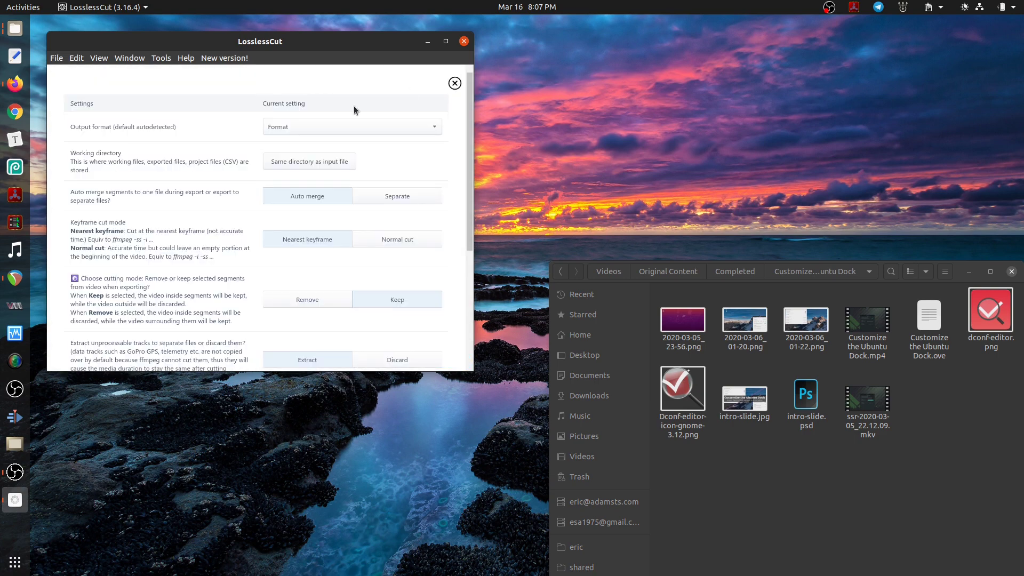
{"action": "left_click", "coordinate": [454, 84]}
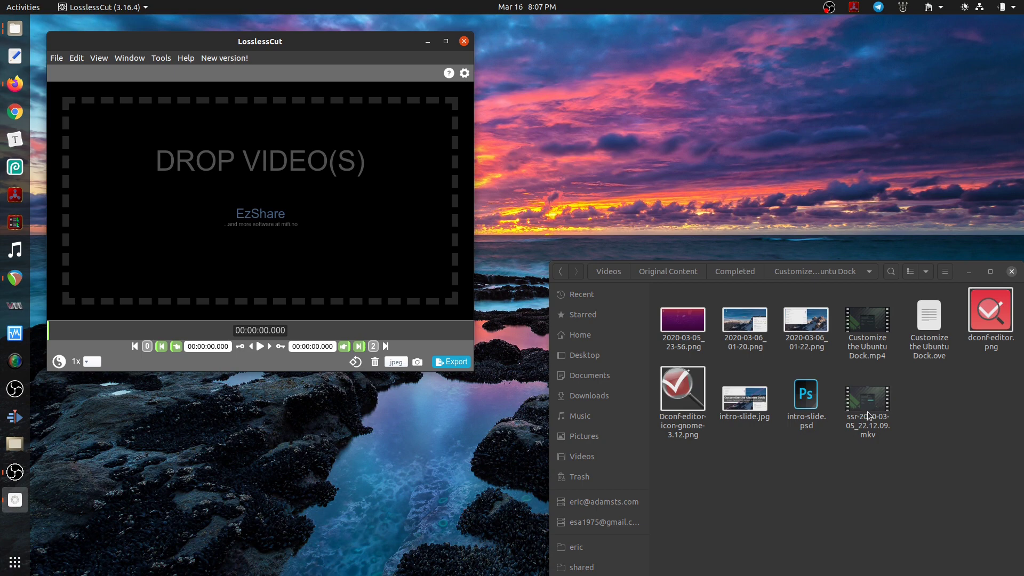
Load the mkv full-screen; mark segments ending 00:00:50.786 and spanning 00:01:35.271–00:03:06.680.
{"action": "left_click_drag", "start_coordinate": [867, 411], "coordinate": [298, 213]}
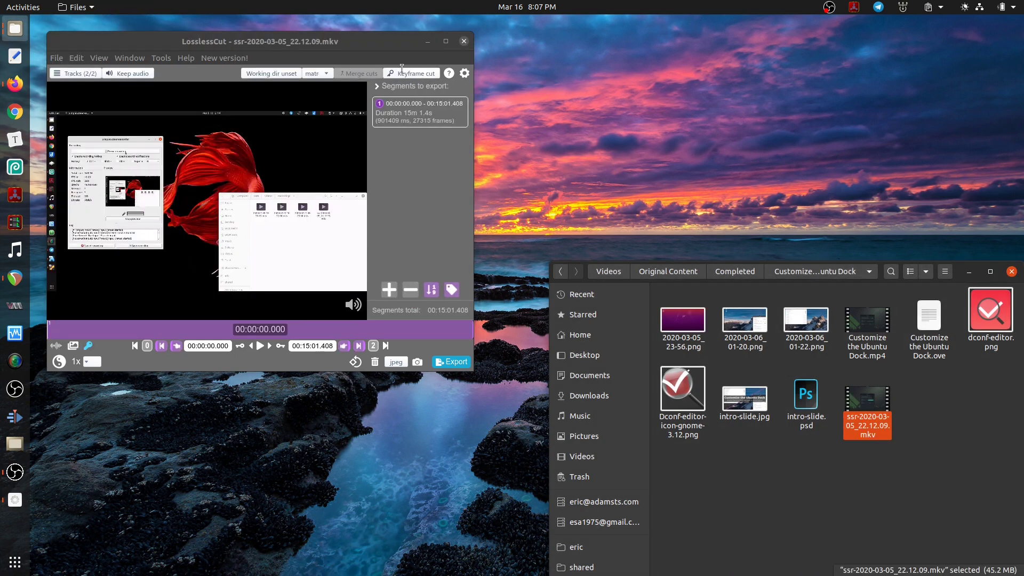
{"action": "left_click", "coordinate": [446, 41]}
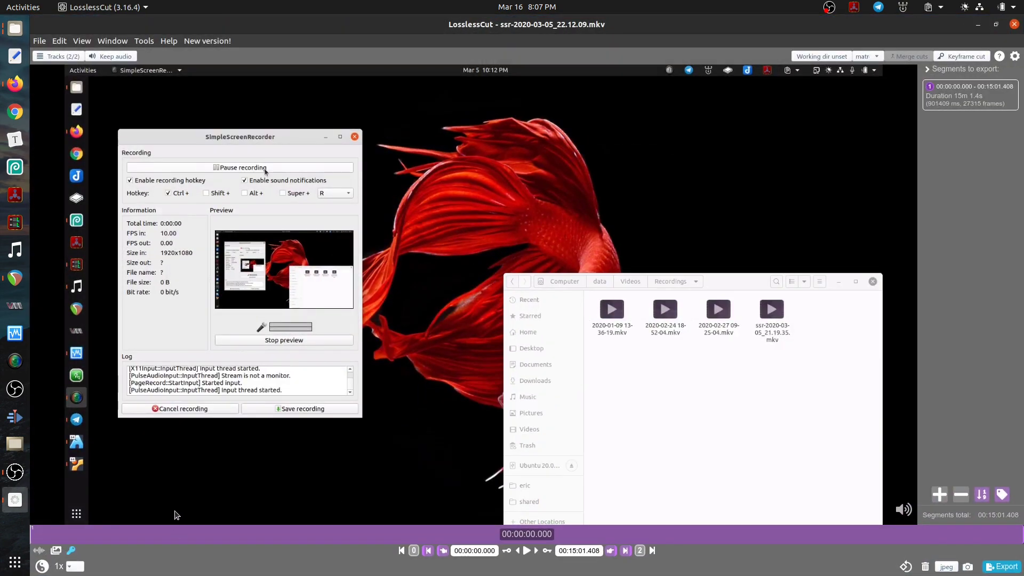
{"action": "left_click", "coordinate": [86, 537]}
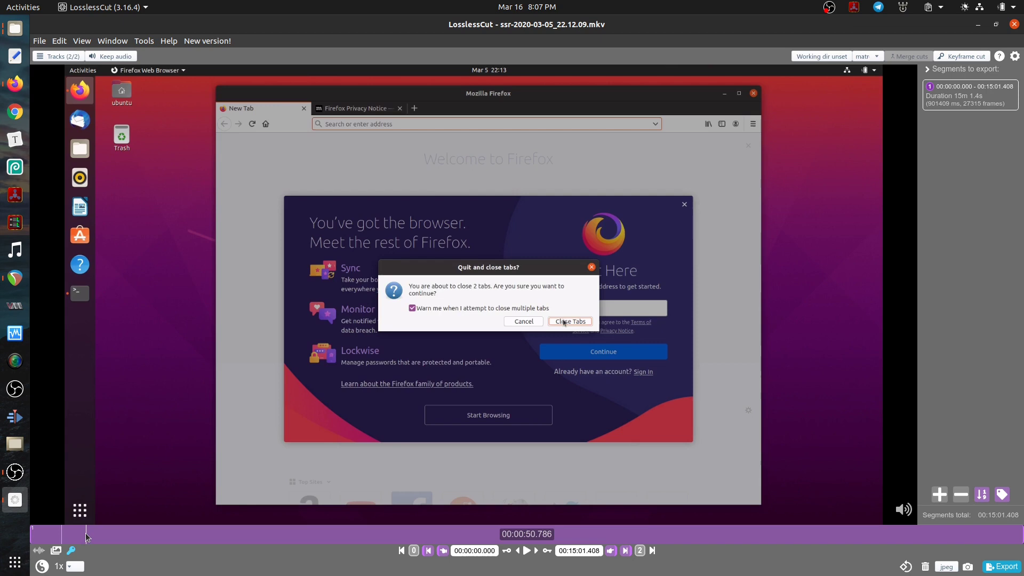
{"action": "key", "text": "o"}
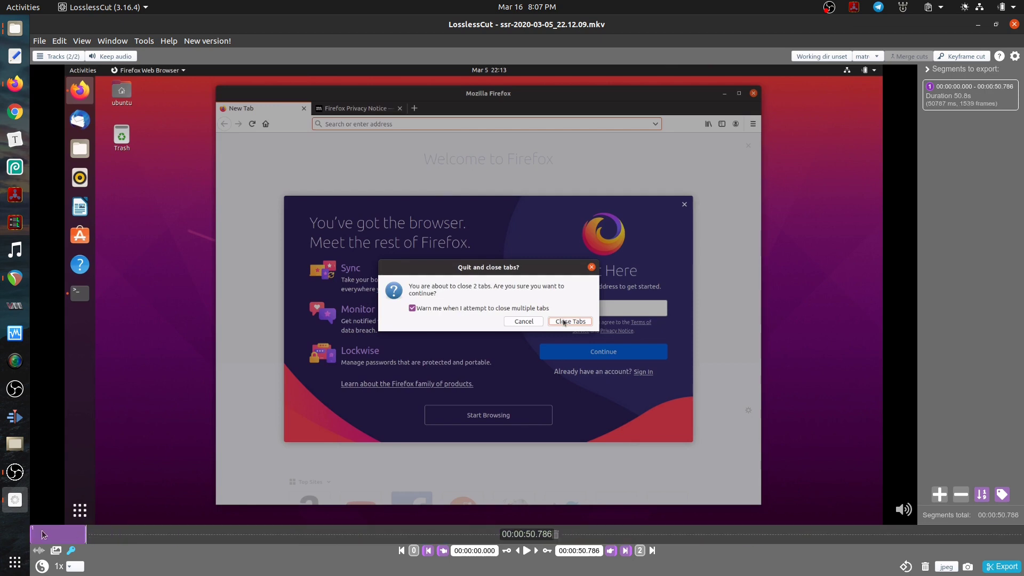
{"action": "left_click", "coordinate": [135, 537]}
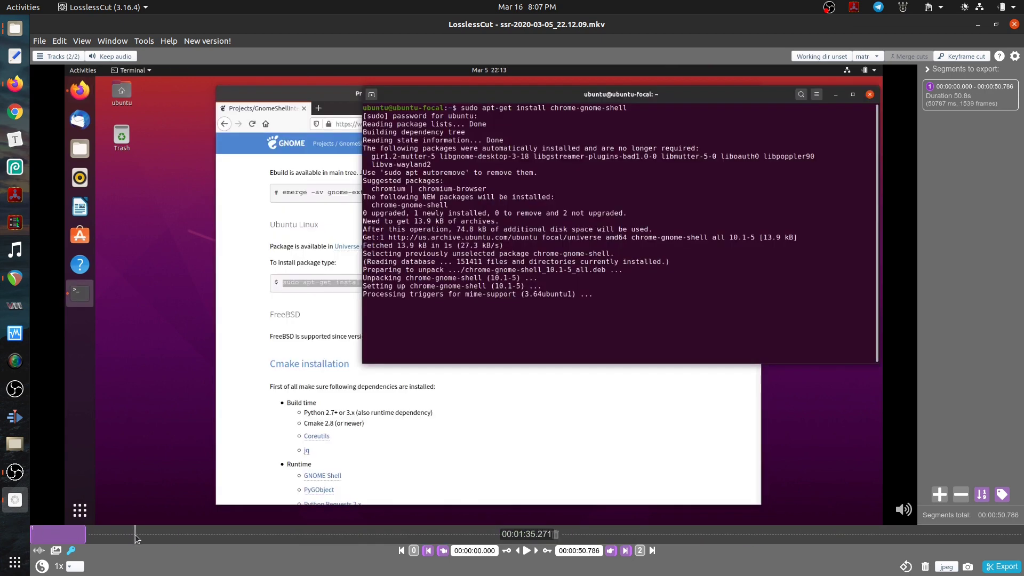
{"action": "key", "text": "i"}
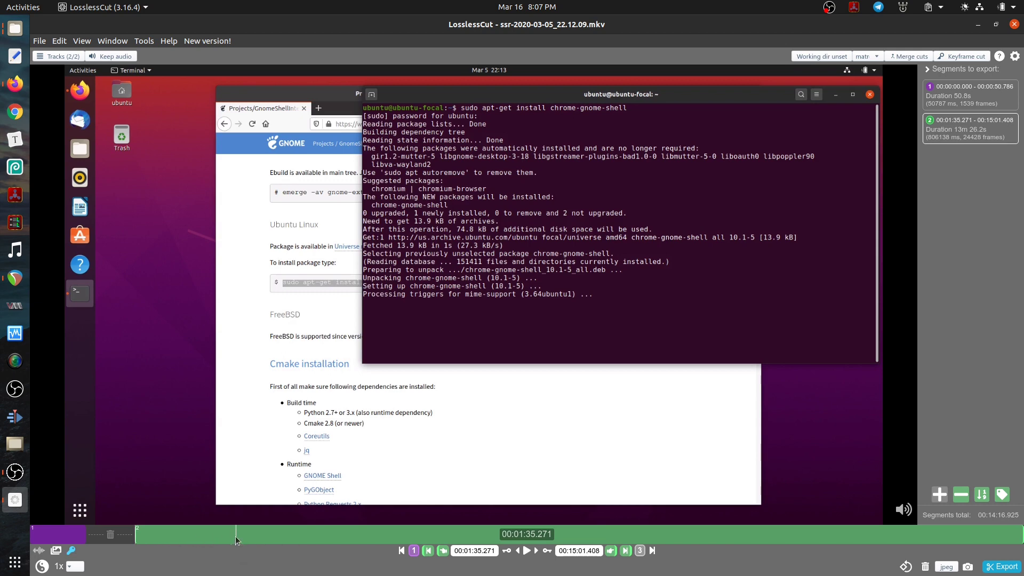
{"action": "left_click", "coordinate": [236, 537]}
{"action": "key", "text": "o"}
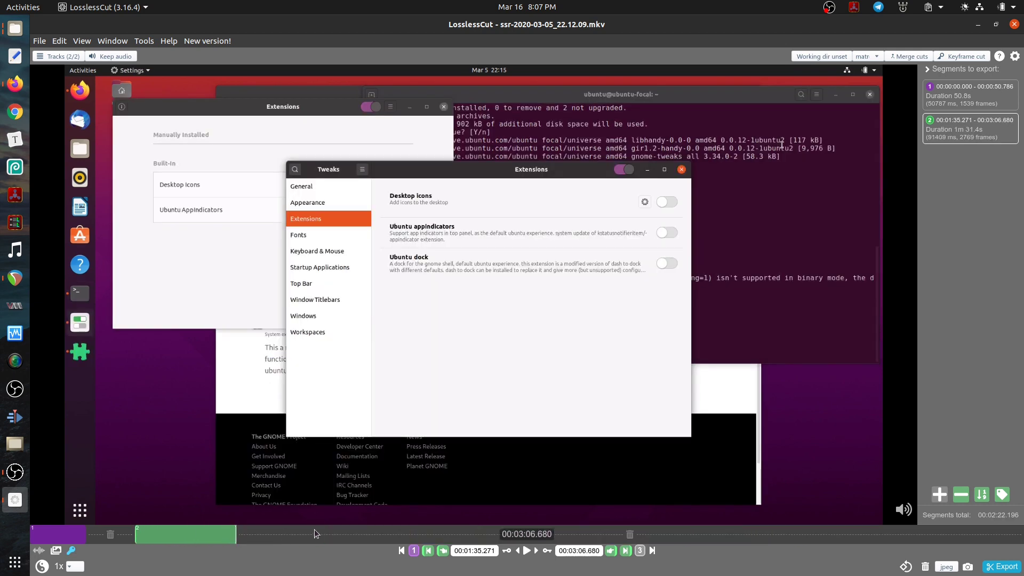
Mark segments 00:05:52.043–00:07:35.069 and 00:11:09.767–00:12:25.700.
{"action": "left_click", "coordinate": [418, 533]}
{"action": "key", "text": "i"}
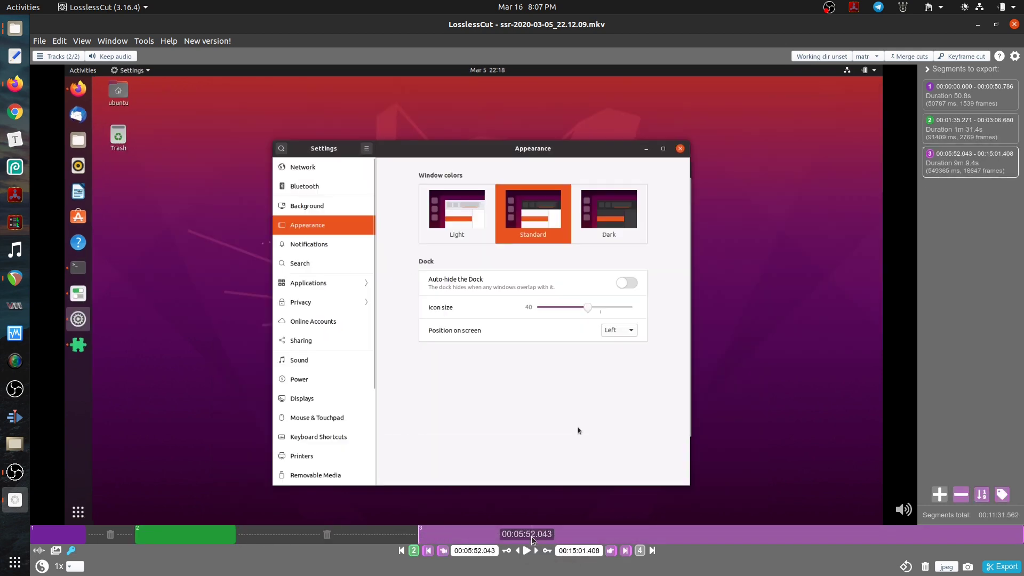
{"action": "left_click", "coordinate": [533, 536]}
{"action": "key", "text": "o"}
{"action": "left_click", "coordinate": [770, 536]}
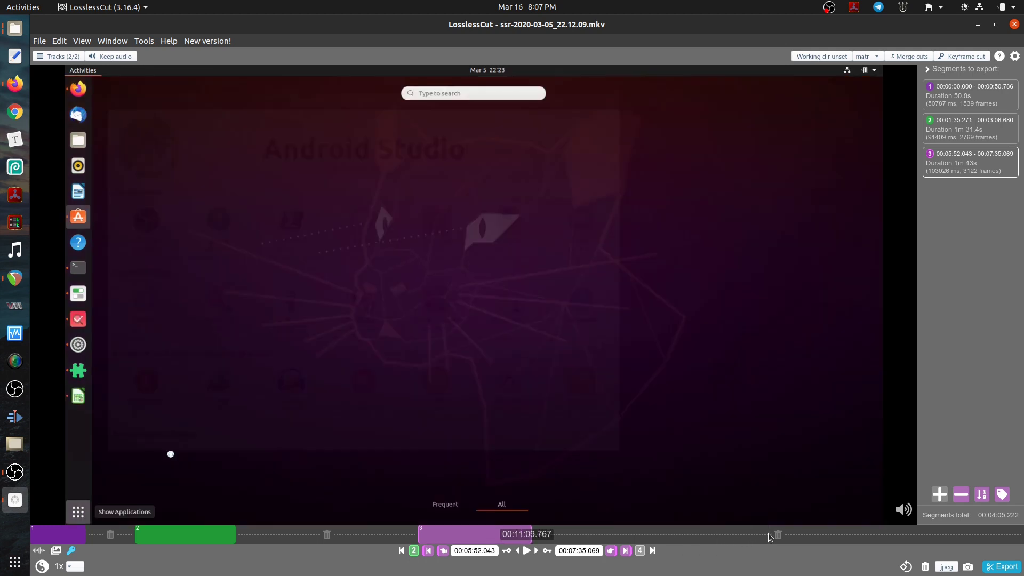
{"action": "key", "text": "i"}
{"action": "left_click", "coordinate": [853, 536]}
{"action": "key", "text": "o"}
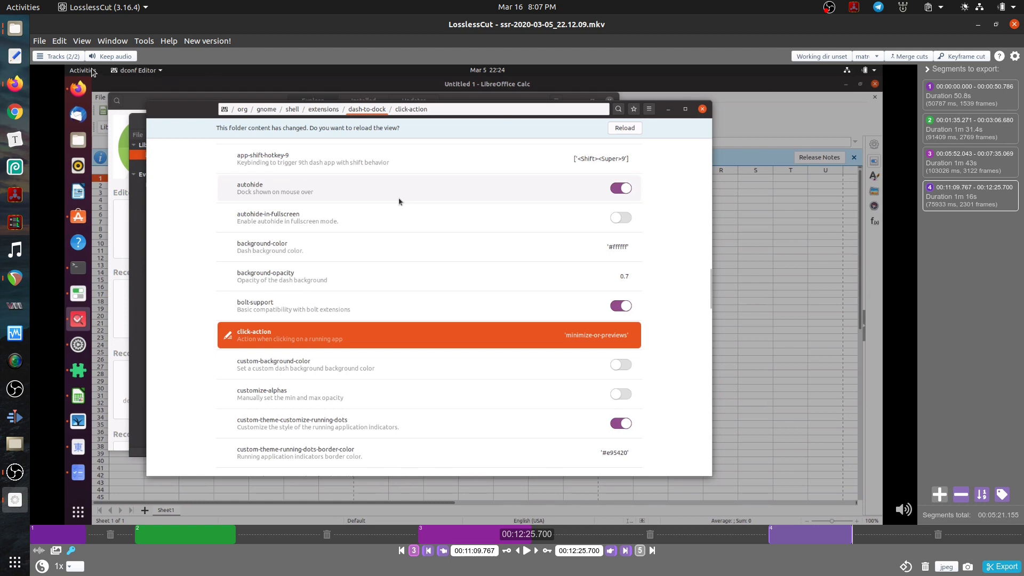
{"action": "left_click", "coordinate": [61, 57]}
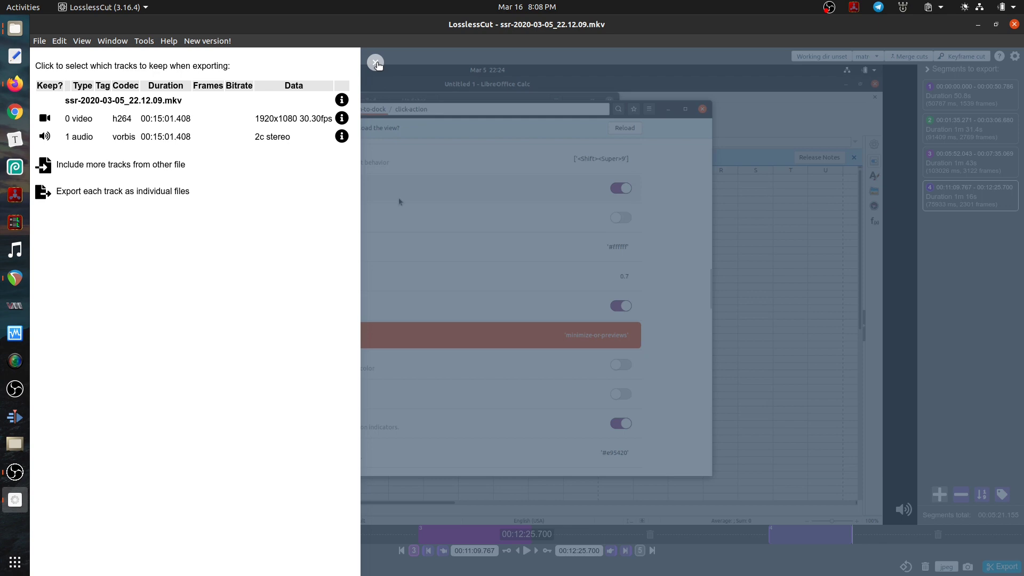
{"action": "left_click", "coordinate": [376, 64]}
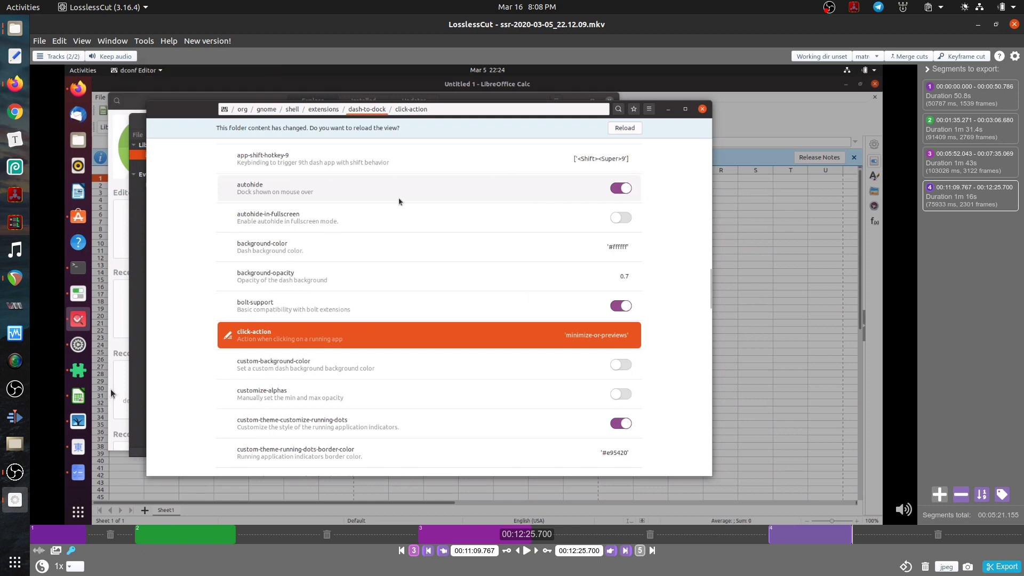
{"action": "left_click", "coordinate": [39, 550]}
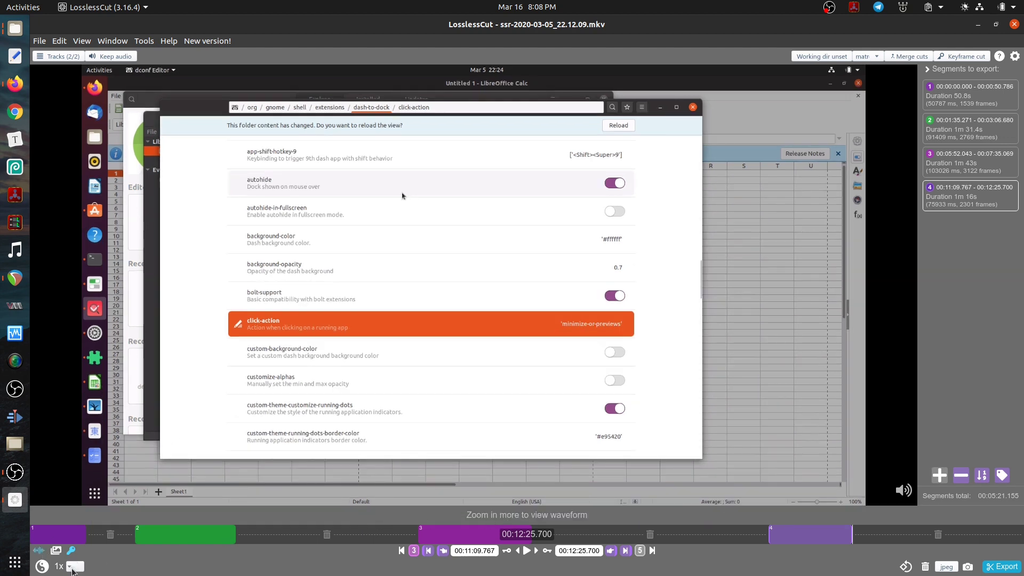
{"action": "left_click", "coordinate": [72, 568]}
{"action": "left_click", "coordinate": [87, 501]}
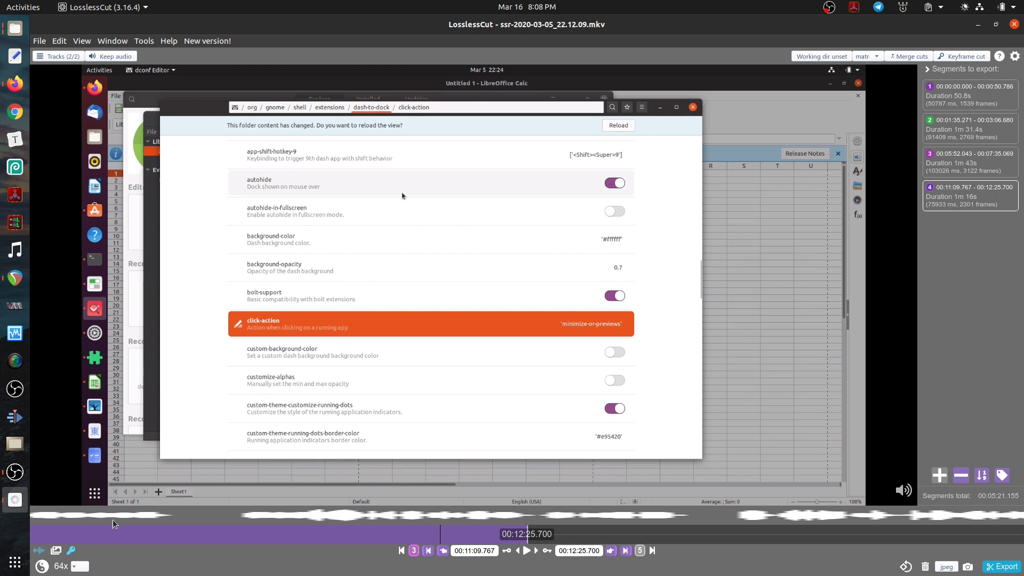
{"action": "left_click", "coordinate": [56, 552]}
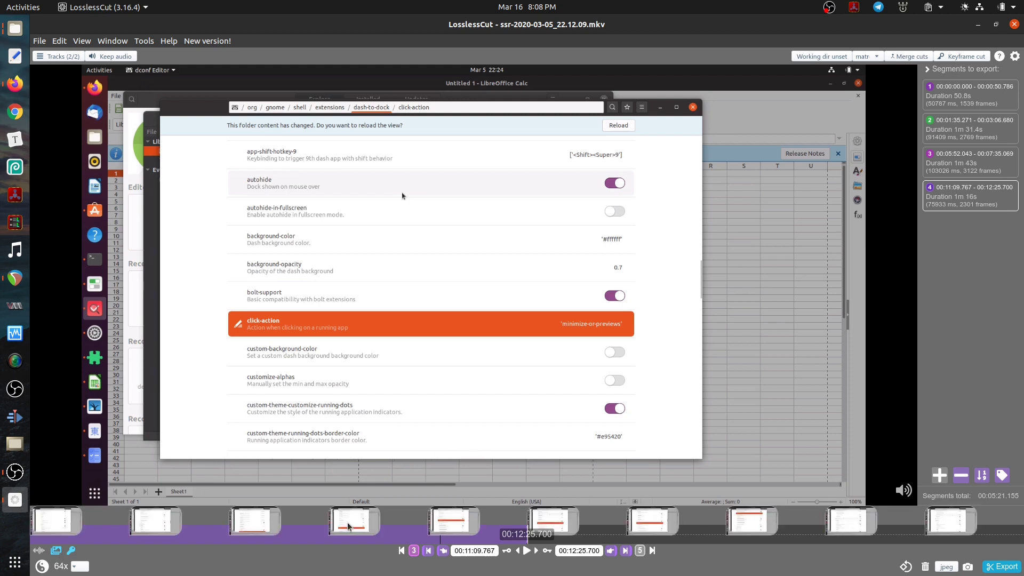
{"action": "scroll", "coordinate": [77, 568], "scroll_direction": "down", "scroll_amount": 6}
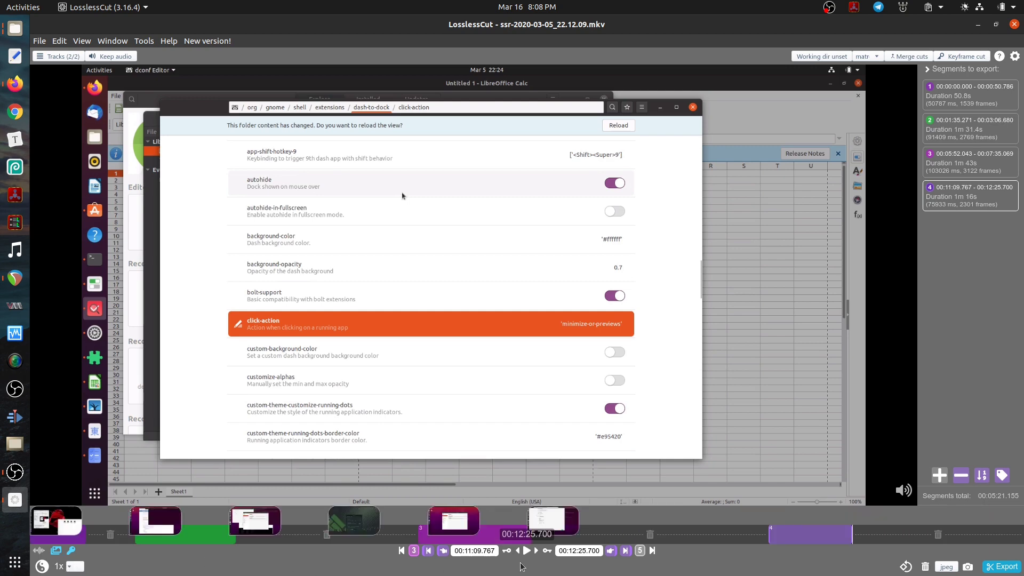
{"action": "left_click", "coordinate": [56, 551]}
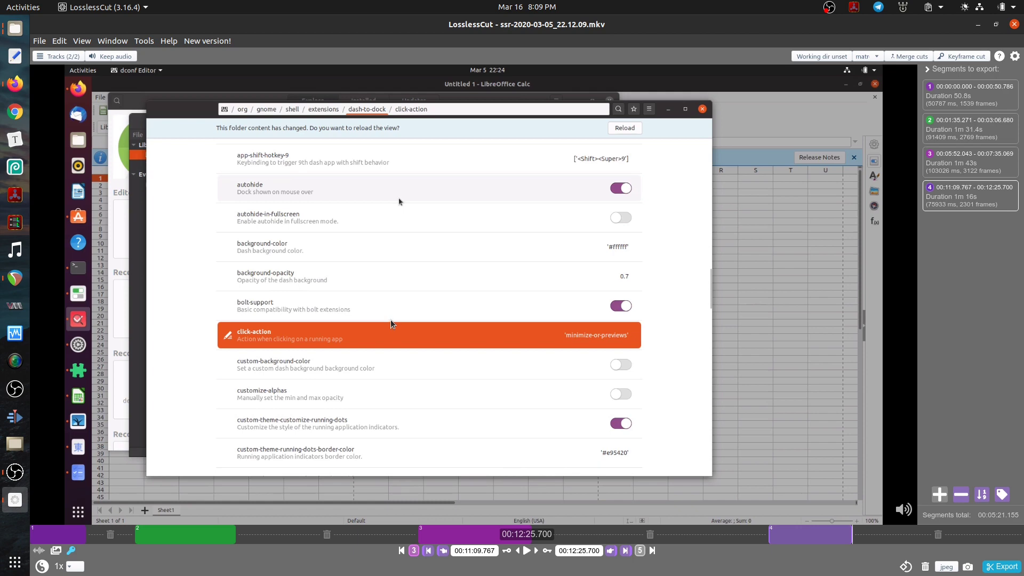
Open LosslessCut Settings to review Matroska output, auto merge, Keep mode and CSV auto-save.
{"action": "left_click", "coordinate": [1015, 56]}
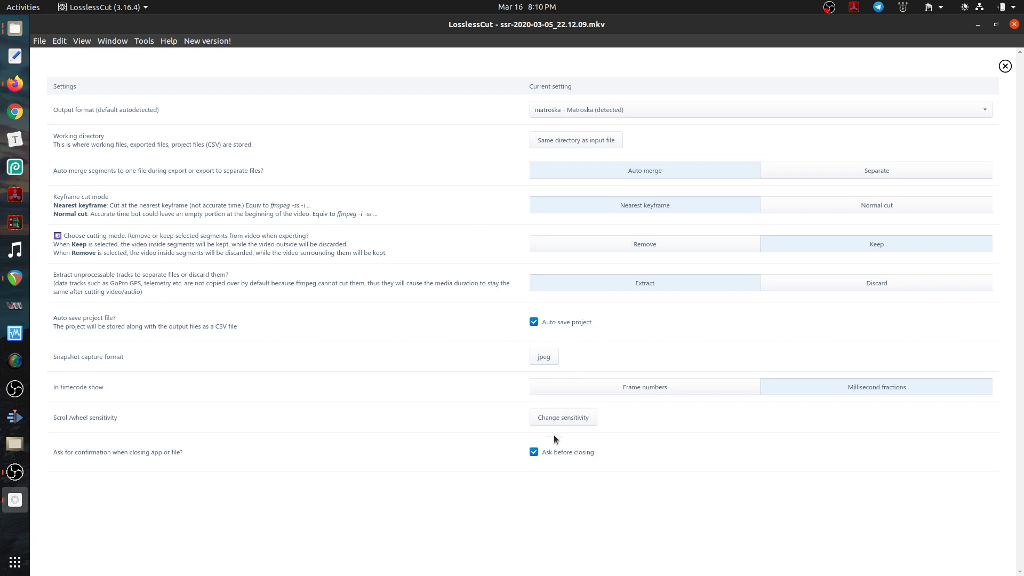
Open ssr-2020-03-05_22.12.09-llc-edl.csv in Text Editor and place it on the screen's right half.
{"action": "left_click", "coordinate": [1005, 66]}
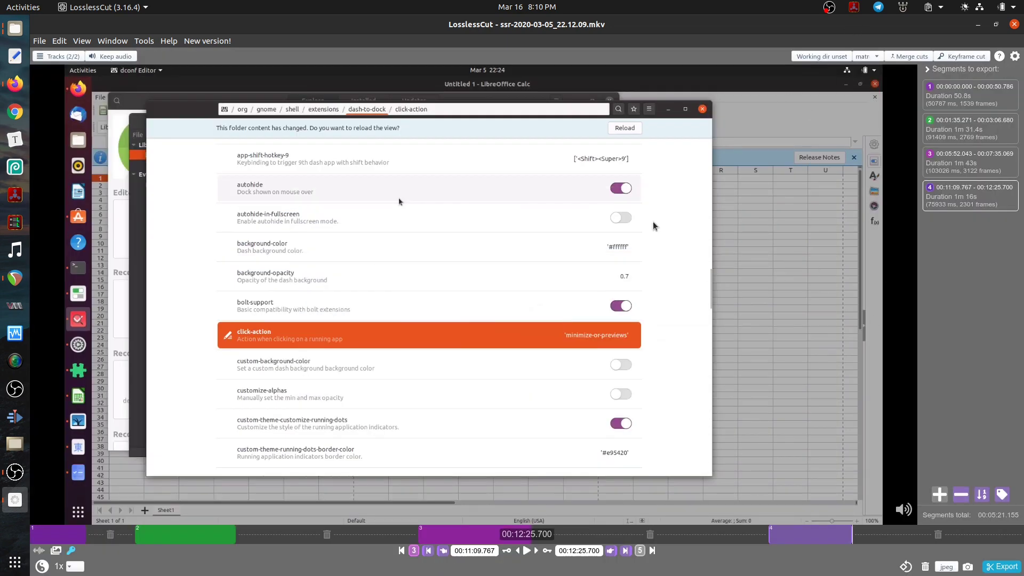
{"action": "left_click", "coordinate": [996, 24]}
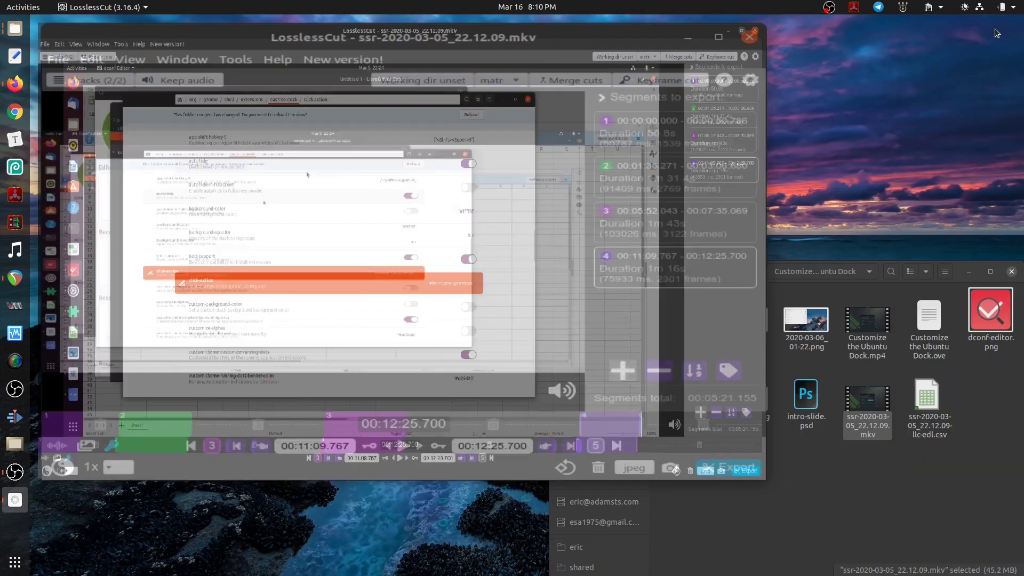
{"action": "left_click", "coordinate": [939, 467]}
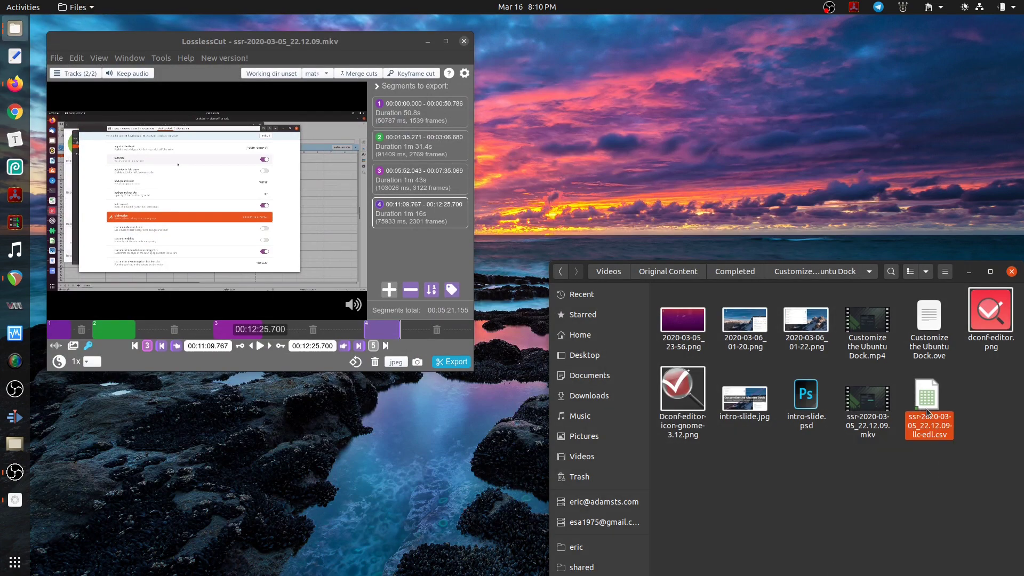
{"action": "right_click", "coordinate": [926, 408]}
{"action": "left_click", "coordinate": [813, 265]}
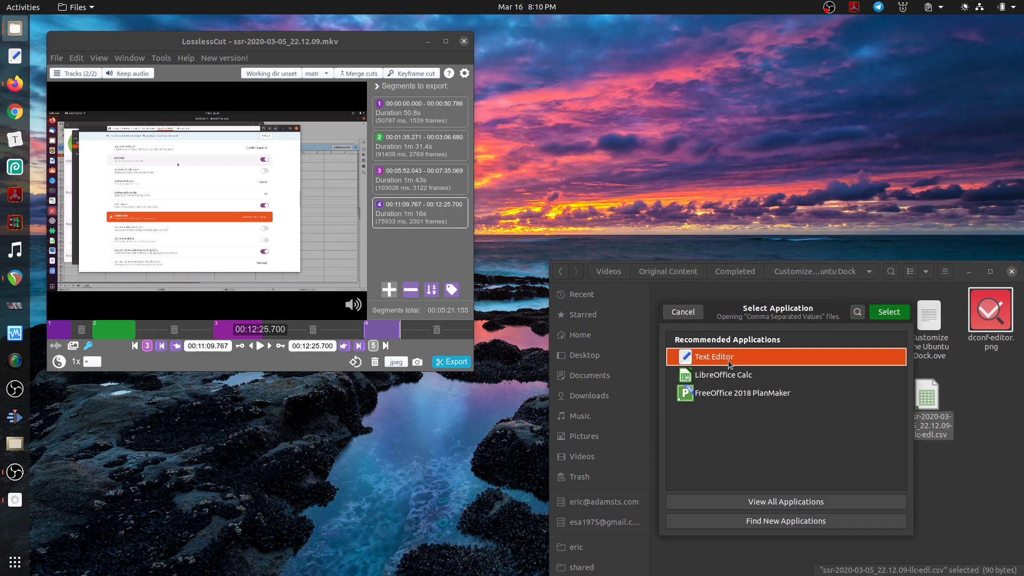
{"action": "left_click", "coordinate": [888, 313]}
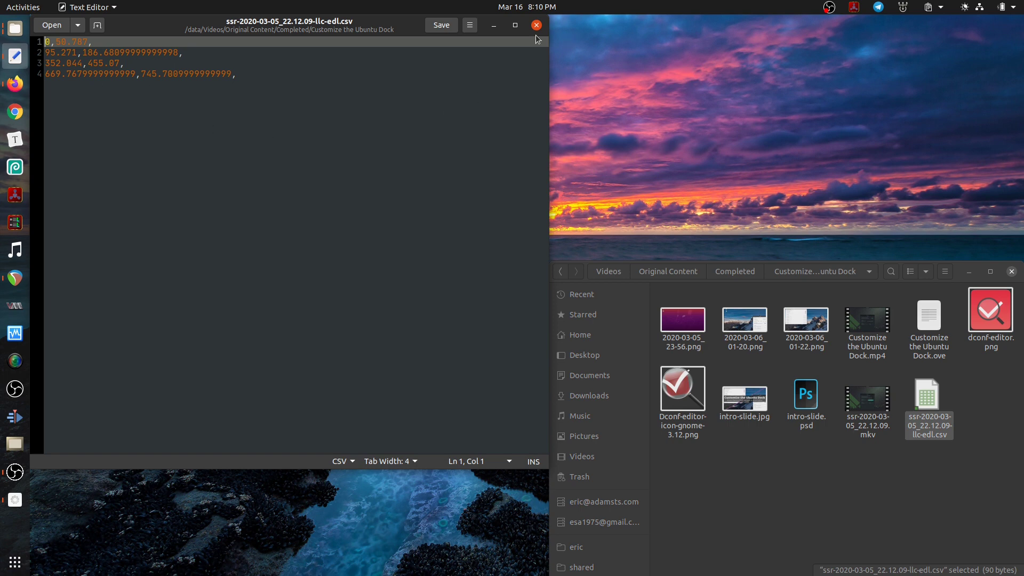
{"action": "left_click_drag", "start_coordinate": [392, 32], "coordinate": [859, 36]}
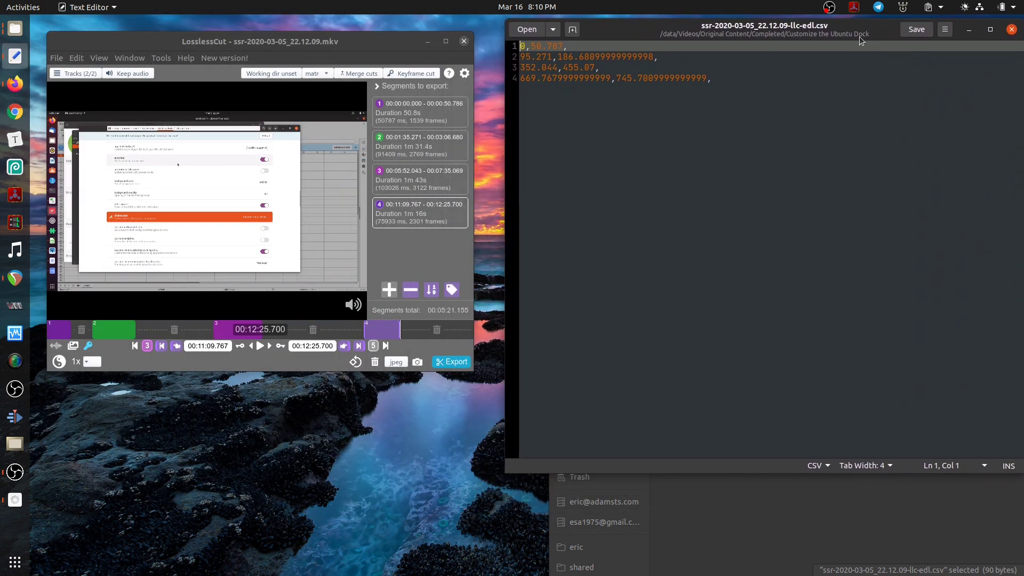
Maximize LosslessCut and label the first segment 'Intro'.
{"action": "left_click", "coordinate": [446, 42]}
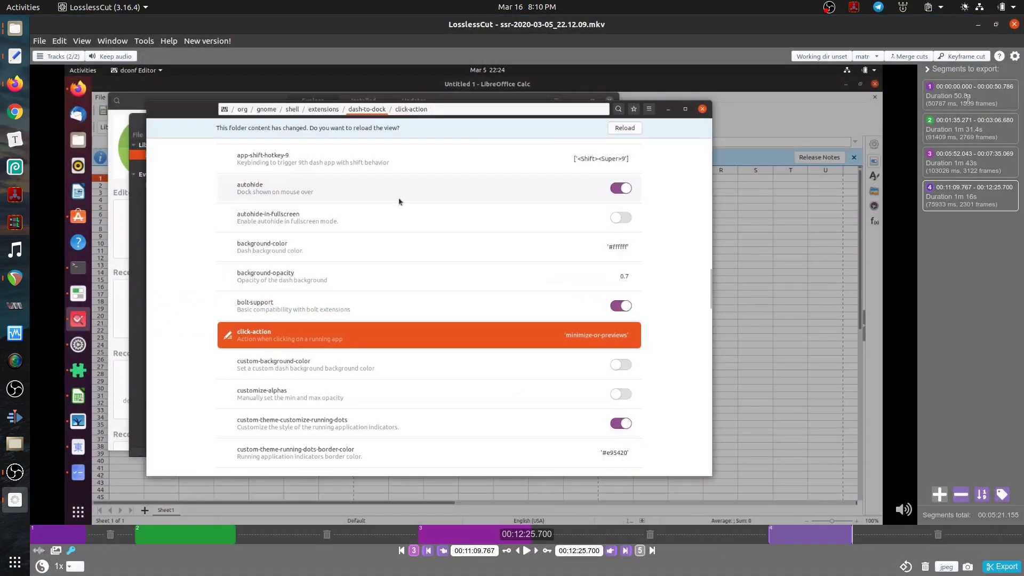
{"action": "left_click", "coordinate": [966, 98]}
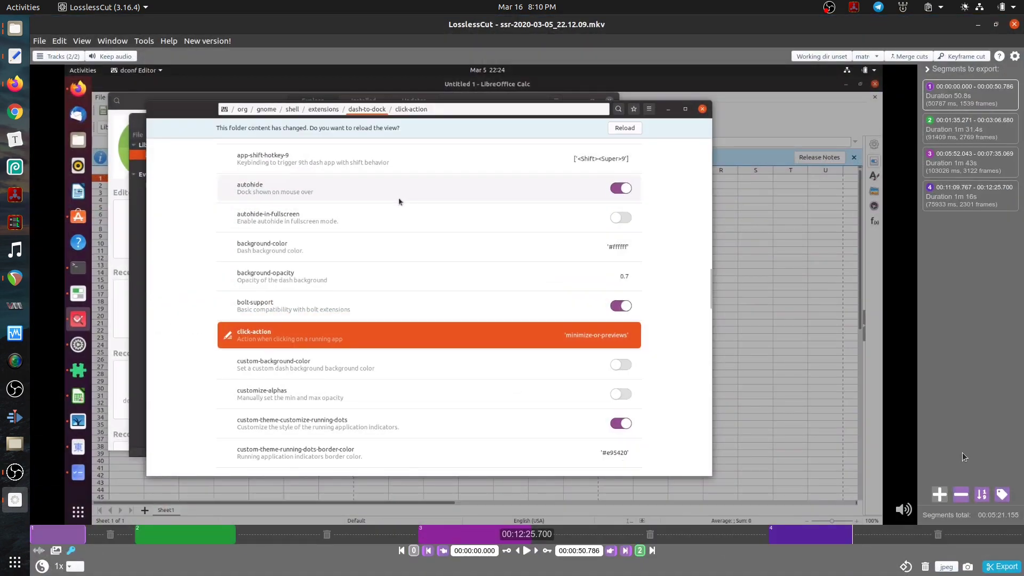
{"action": "left_click", "coordinate": [1002, 495]}
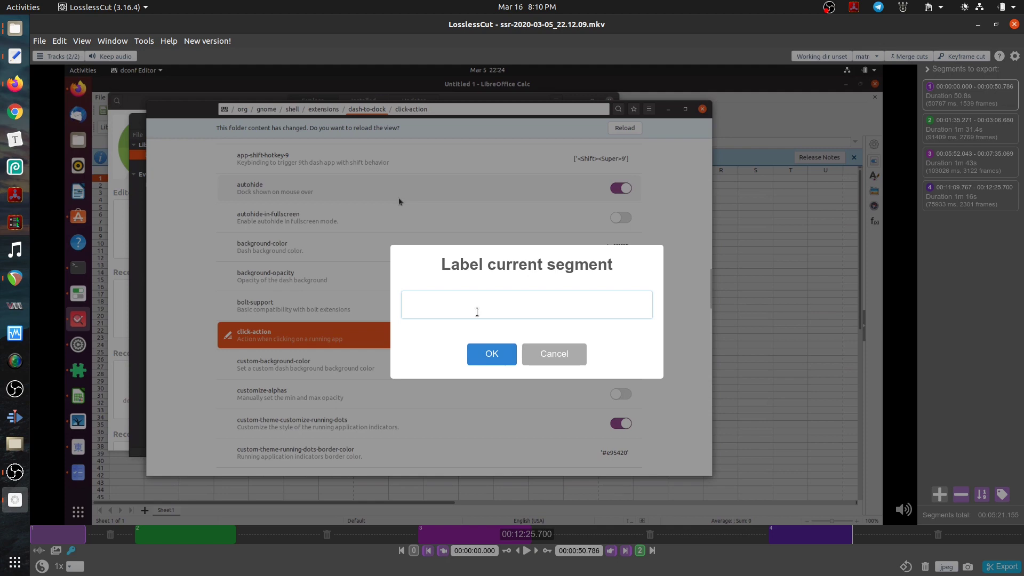
{"action": "type", "text": "Intro"}
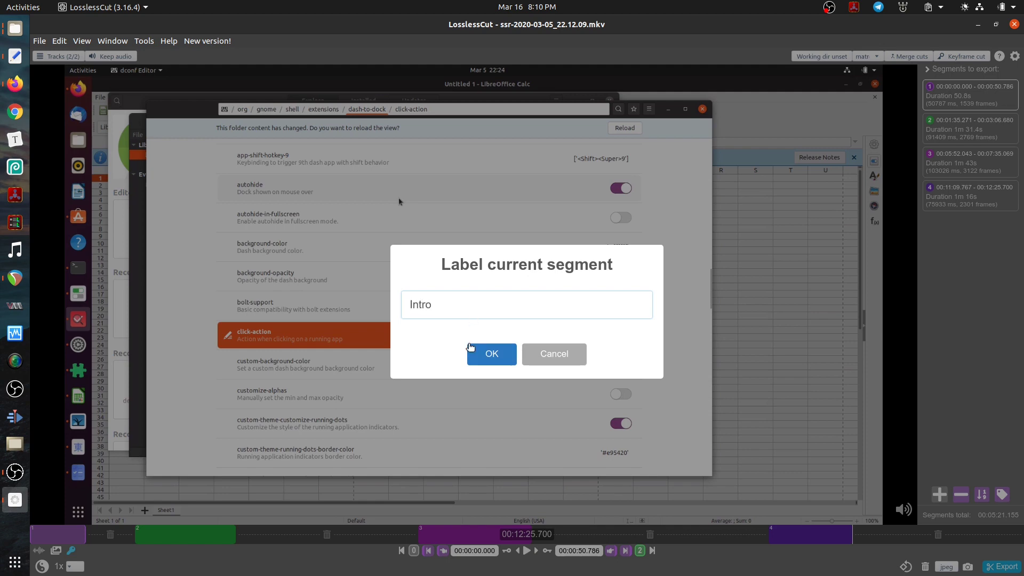
{"action": "left_click", "coordinate": [474, 350]}
Label the second segment 'Demo 1'.
{"action": "key", "text": "Down"}
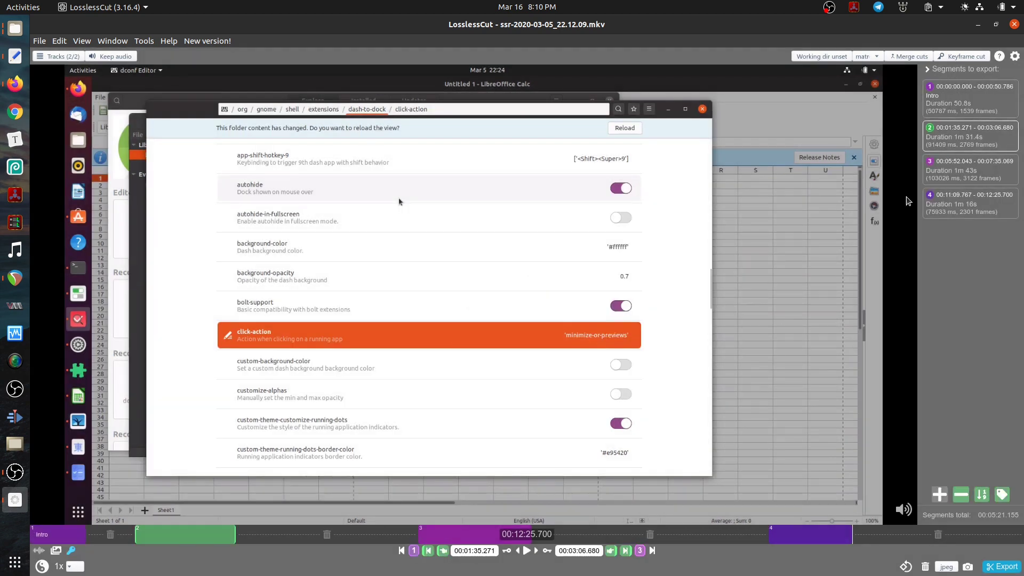
{"action": "left_click", "coordinate": [998, 496]}
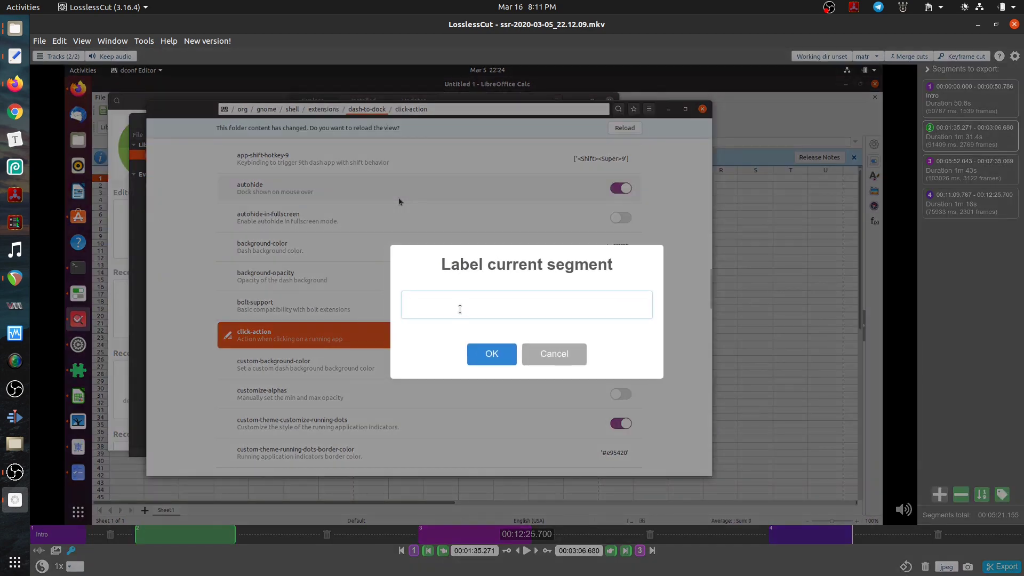
{"action": "type", "text": "Demo 1"}
{"action": "key", "text": "Return"}
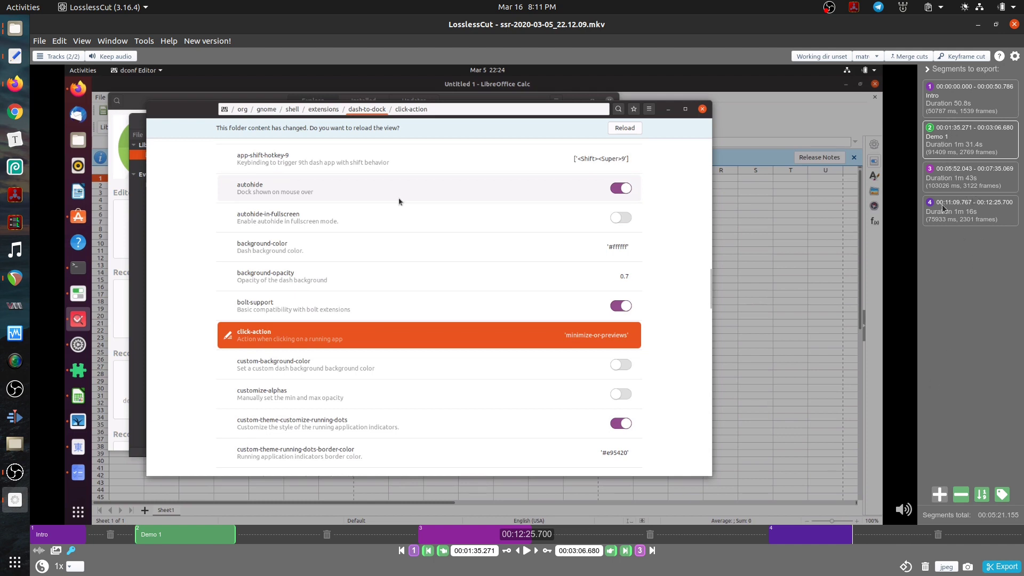
Change the Demo 1 segment's order from 2 to 4 so it exports last.
{"action": "left_click", "coordinate": [985, 499]}
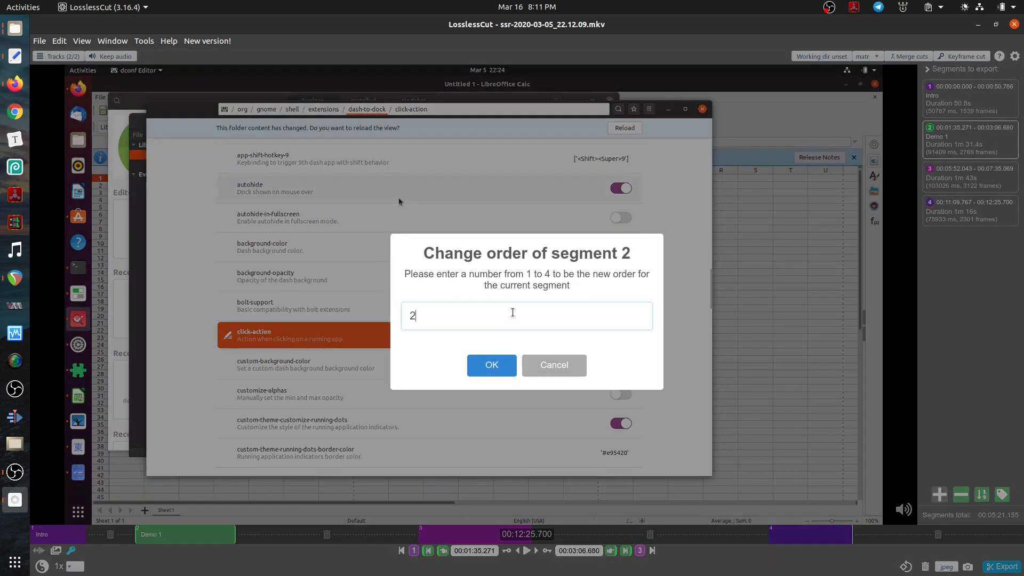
{"action": "left_click_drag", "start_coordinate": [416, 316], "coordinate": [400, 316]}
{"action": "type", "text": "4"}
{"action": "left_click", "coordinate": [487, 365]}
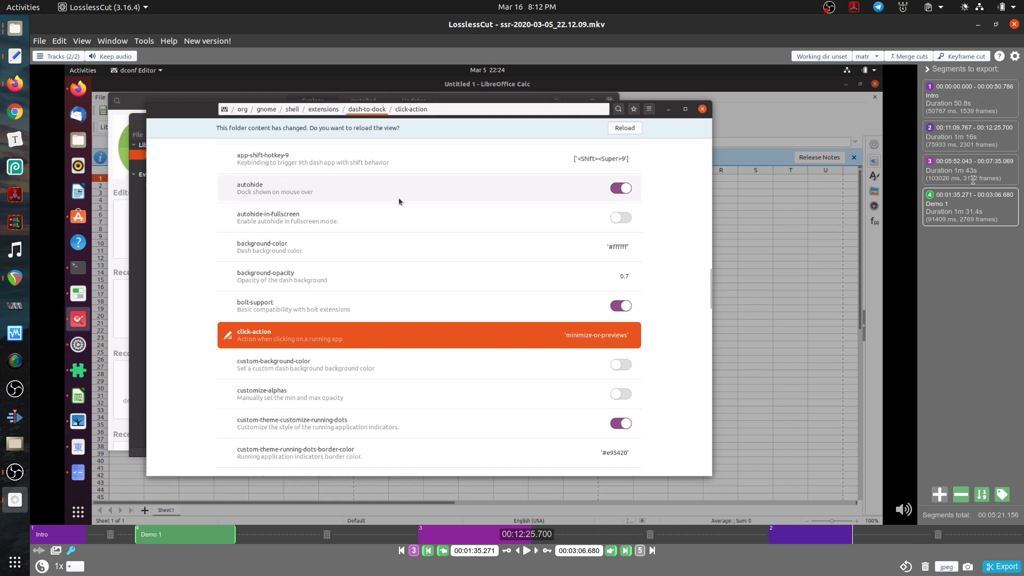
Export the segments as one merged MKV and select the resulting cut-merged file in Files.
{"action": "left_click", "coordinate": [1004, 566]}
{"action": "left_click", "coordinate": [16, 33]}
{"action": "left_click", "coordinate": [101, 74]}
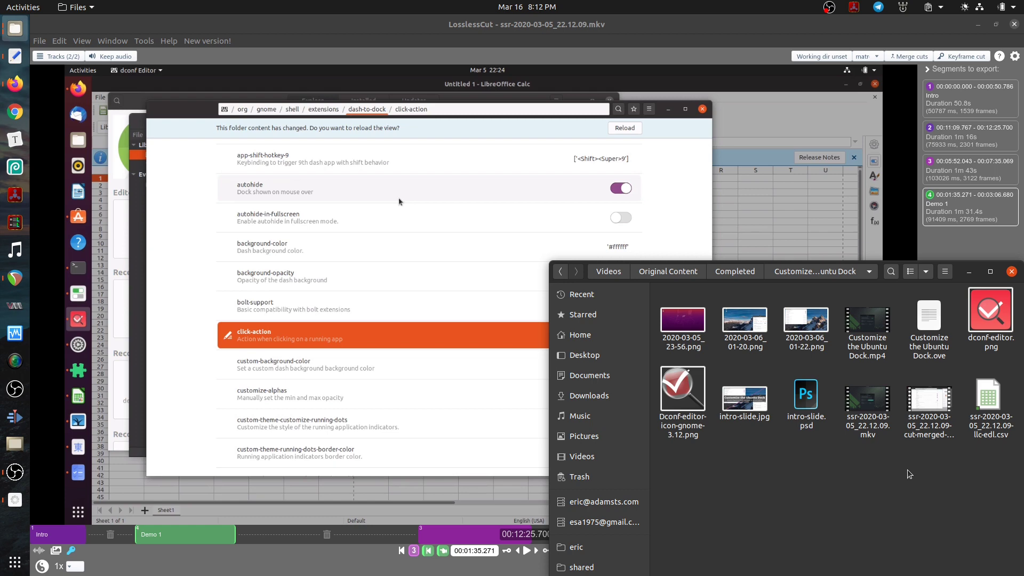
{"action": "left_click", "coordinate": [942, 425]}
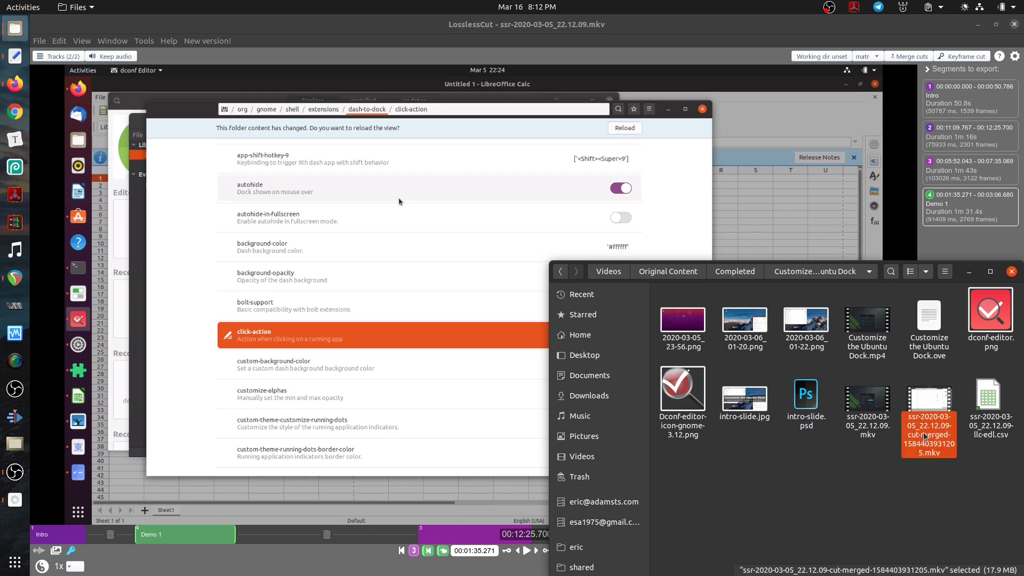
Play the merged MKV briefly to check it, then return to LosslessCut.
{"action": "double_click", "coordinate": [926, 433]}
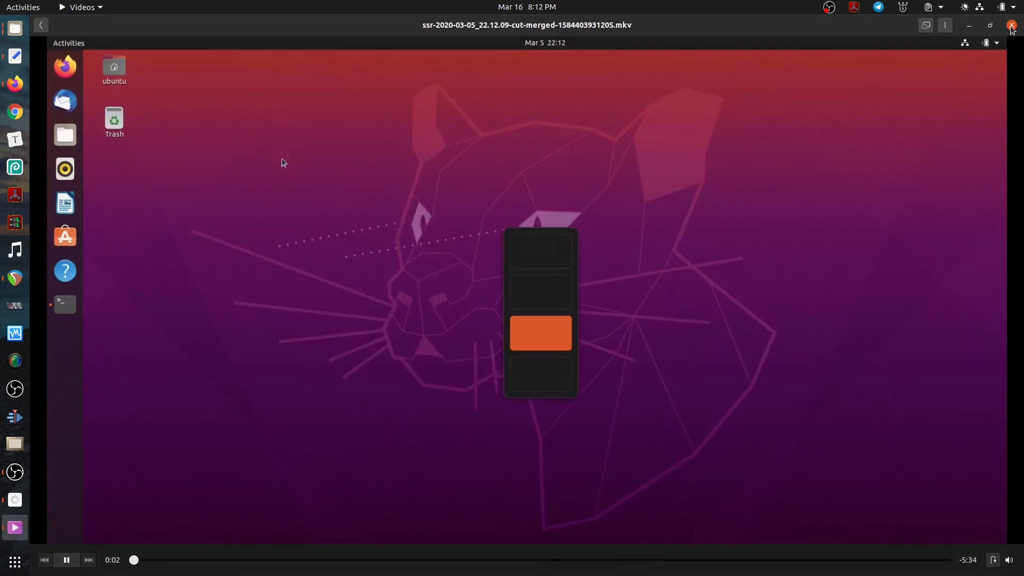
{"action": "left_click", "coordinate": [1012, 25]}
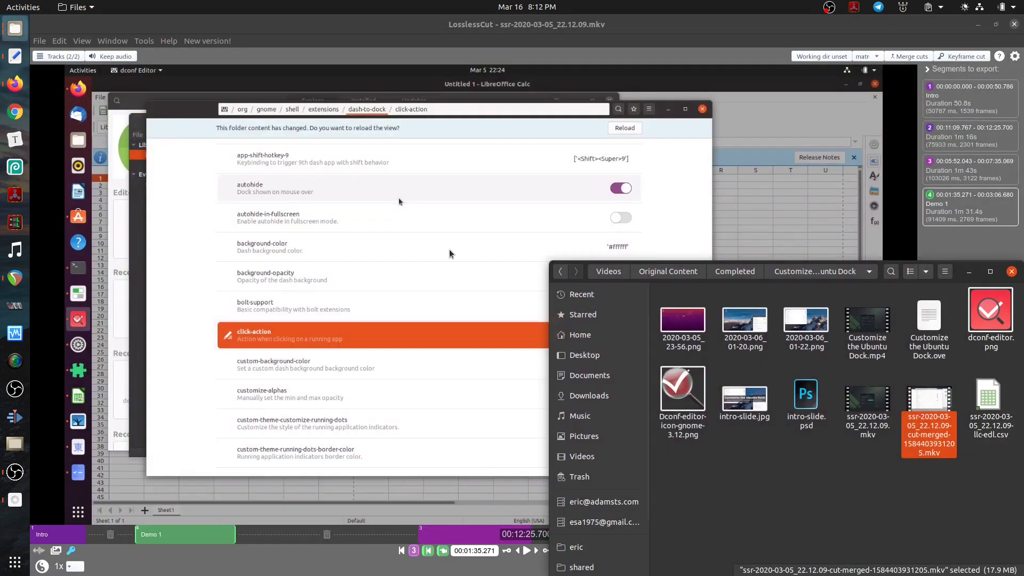
{"action": "left_click", "coordinate": [411, 31]}
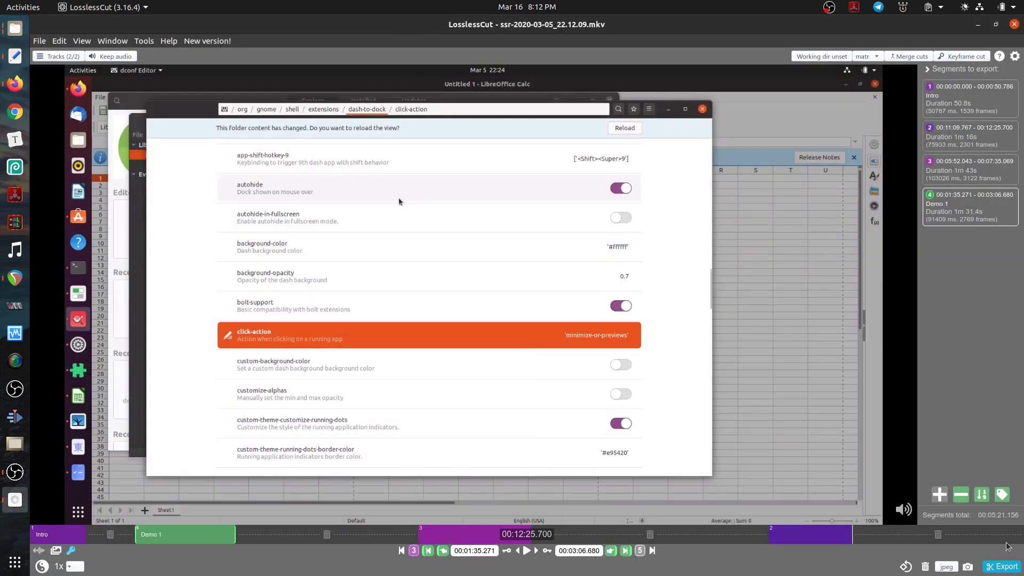
{"action": "left_click", "coordinate": [1018, 536]}
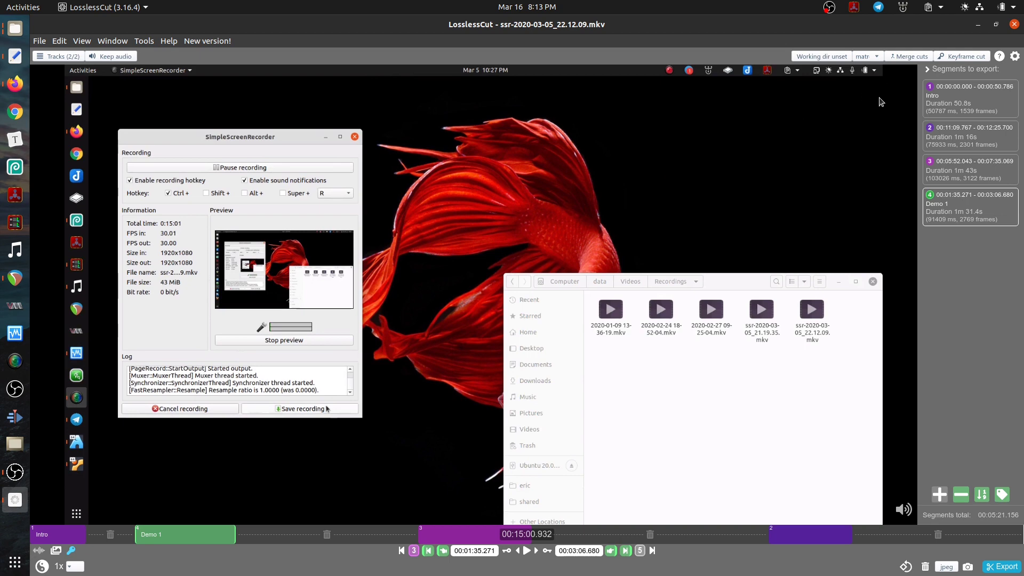
{"action": "left_click", "coordinate": [866, 56]}
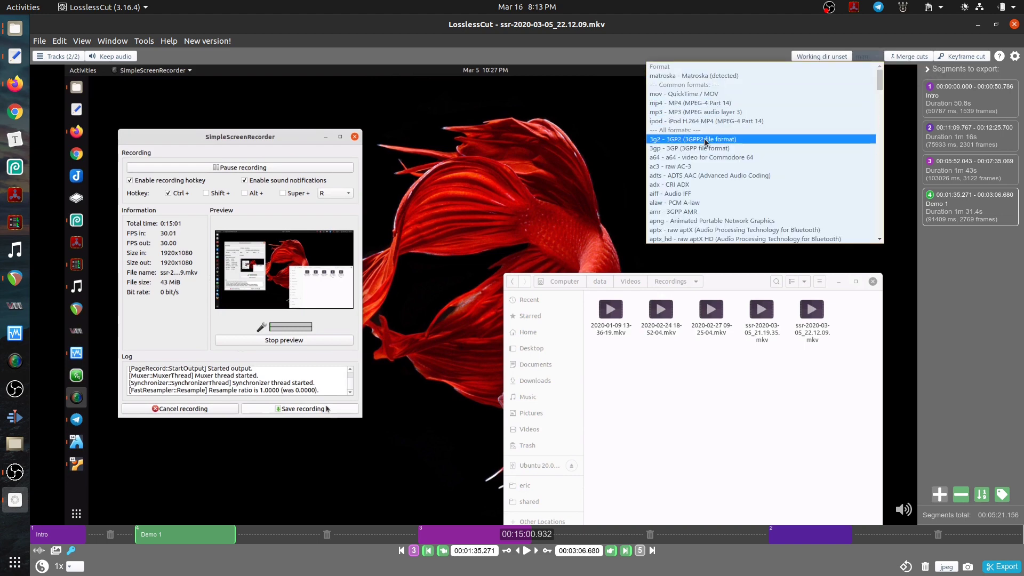
{"action": "left_click", "coordinate": [580, 137]}
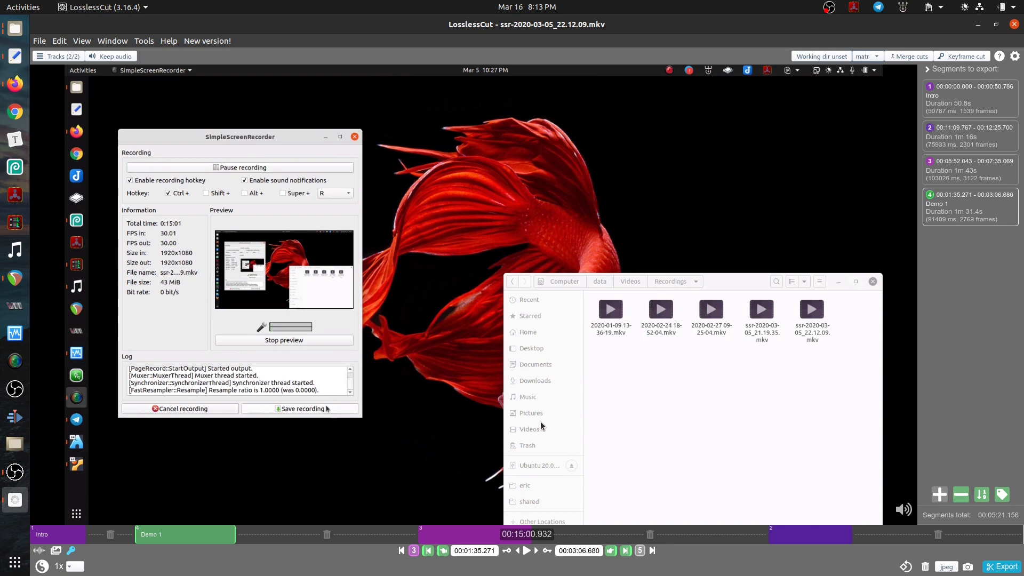
{"action": "left_click", "coordinate": [865, 56]}
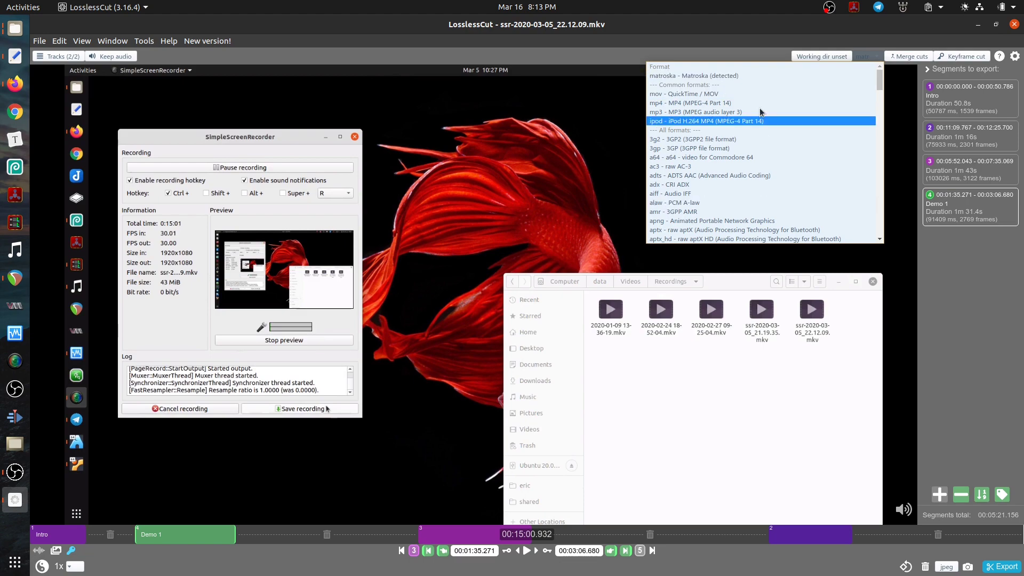
{"action": "left_click", "coordinate": [571, 148]}
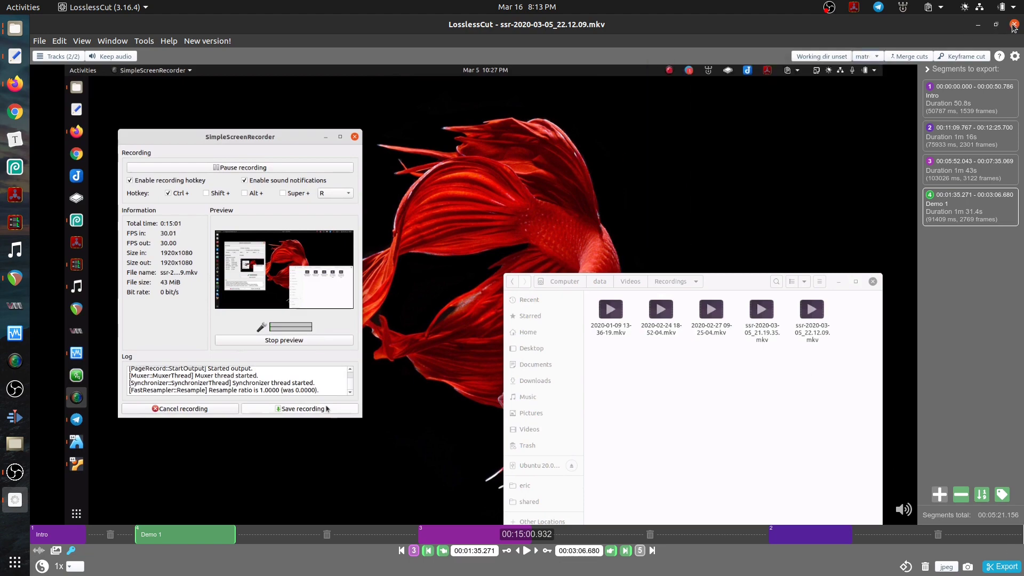
Unmaximize LosslessCut and reload the changed project CSV in Text Editor.
{"action": "left_click", "coordinate": [996, 24]}
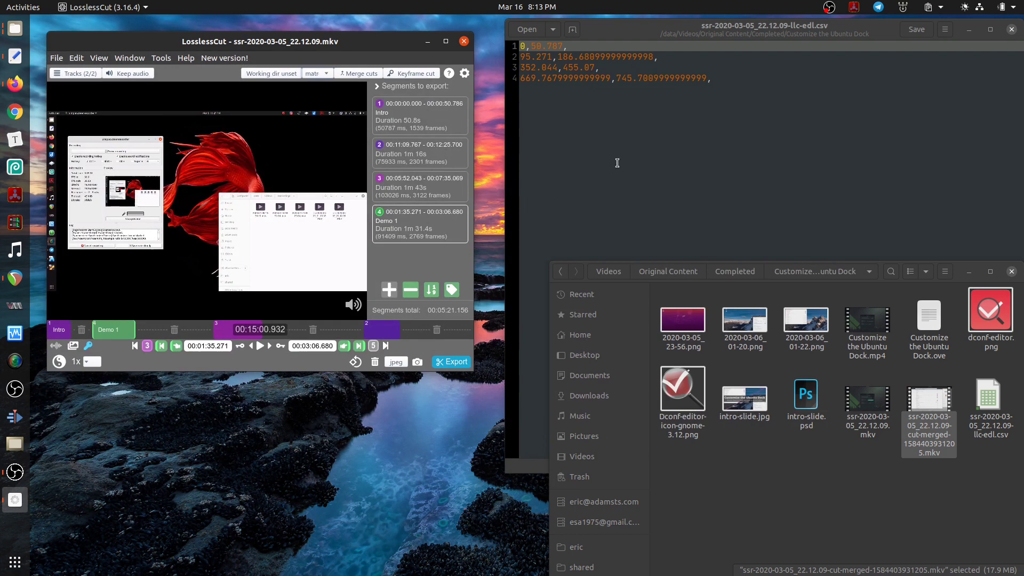
{"action": "left_click", "coordinate": [658, 197]}
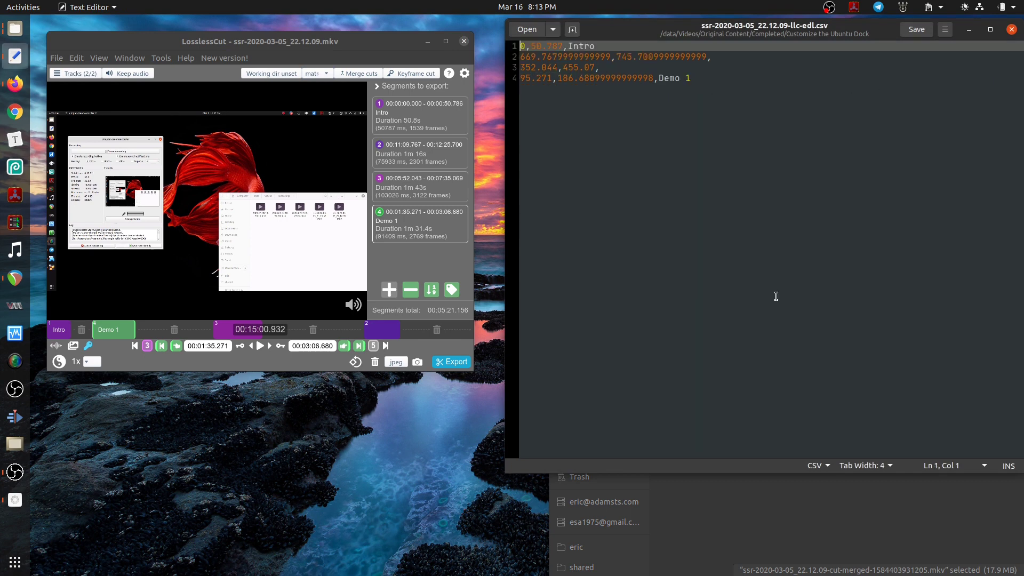